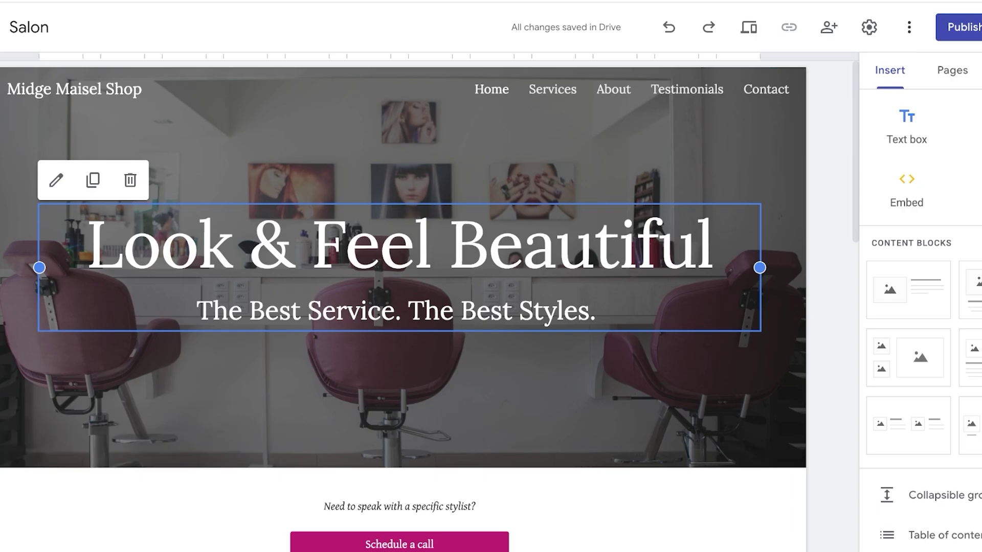
Step: Review the Salon site's home page from the header image down to the booking contact footer
{"action": "scroll", "coordinate": [403, 307], "scroll_direction": "down", "scroll_amount": 2}
{"action": "scroll", "coordinate": [403, 306], "scroll_direction": "up", "scroll_amount": 2}
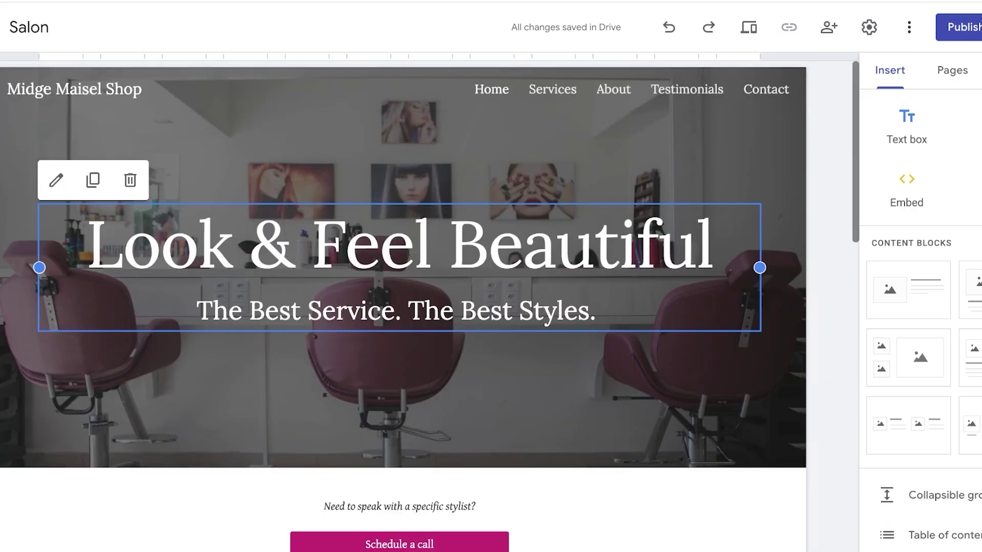
{"action": "scroll", "coordinate": [403, 307], "scroll_direction": "down", "scroll_amount": 2}
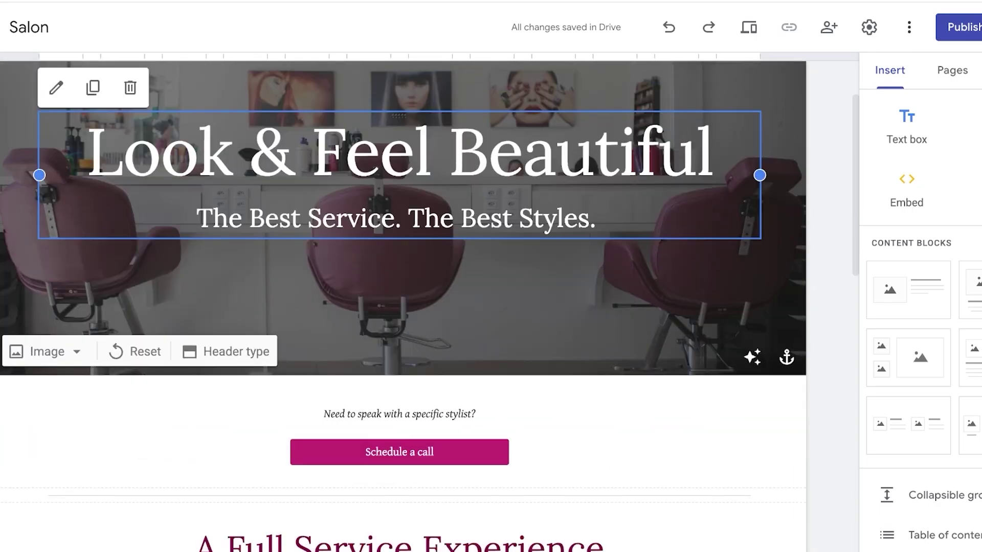
{"action": "scroll", "coordinate": [403, 307], "scroll_direction": "down", "scroll_amount": 15}
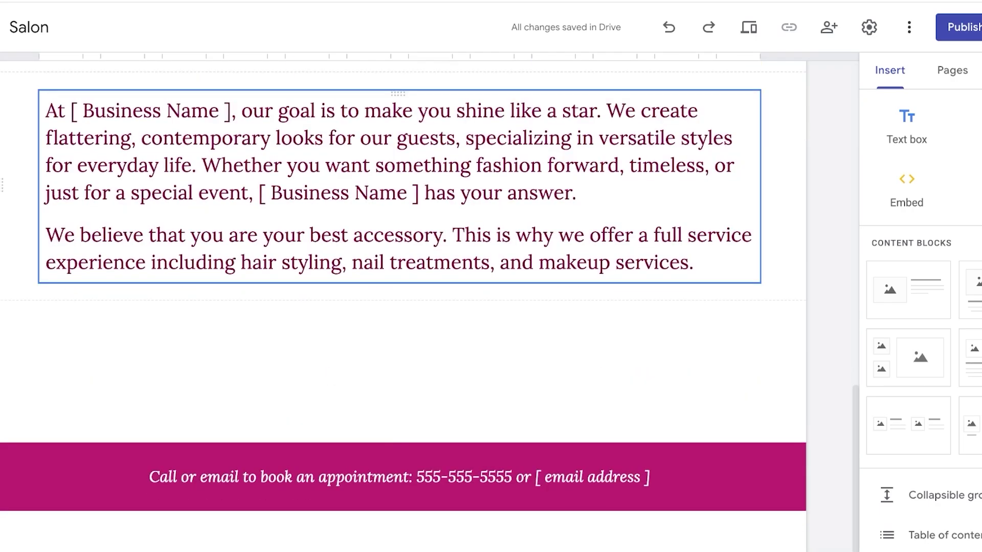
{"action": "scroll", "coordinate": [404, 307], "scroll_direction": "up", "scroll_amount": 12}
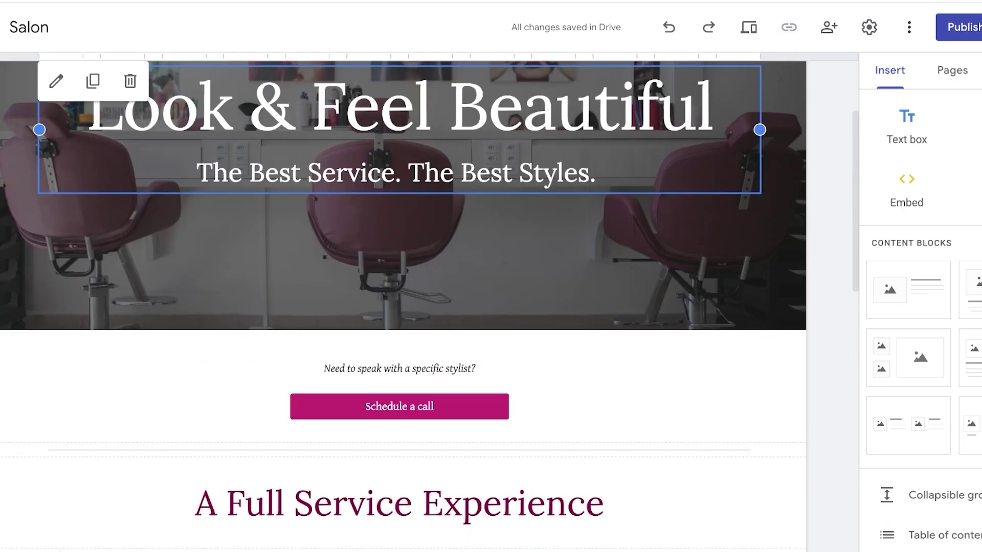
{"action": "scroll", "coordinate": [403, 307], "scroll_direction": "up", "scroll_amount": 3}
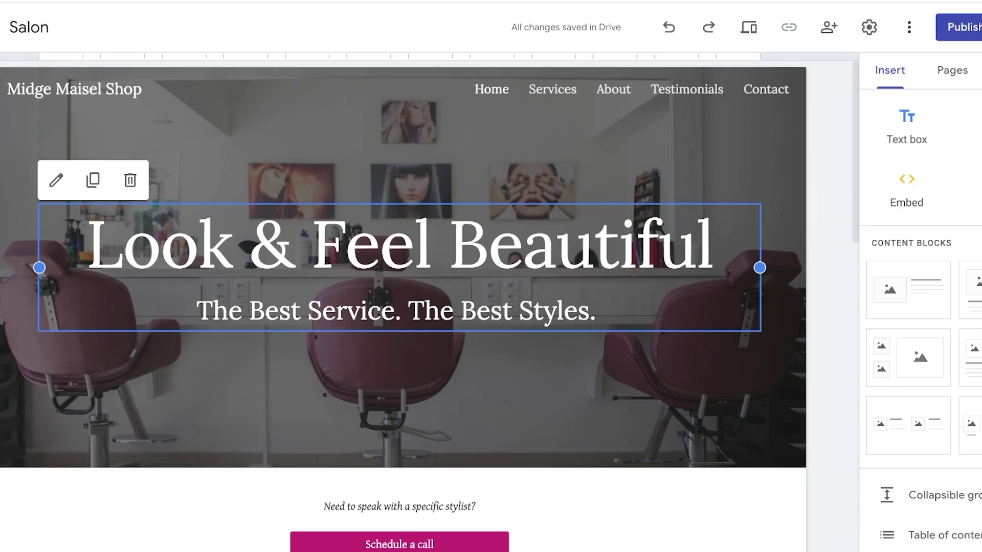
{"action": "key", "text": "Escape"}
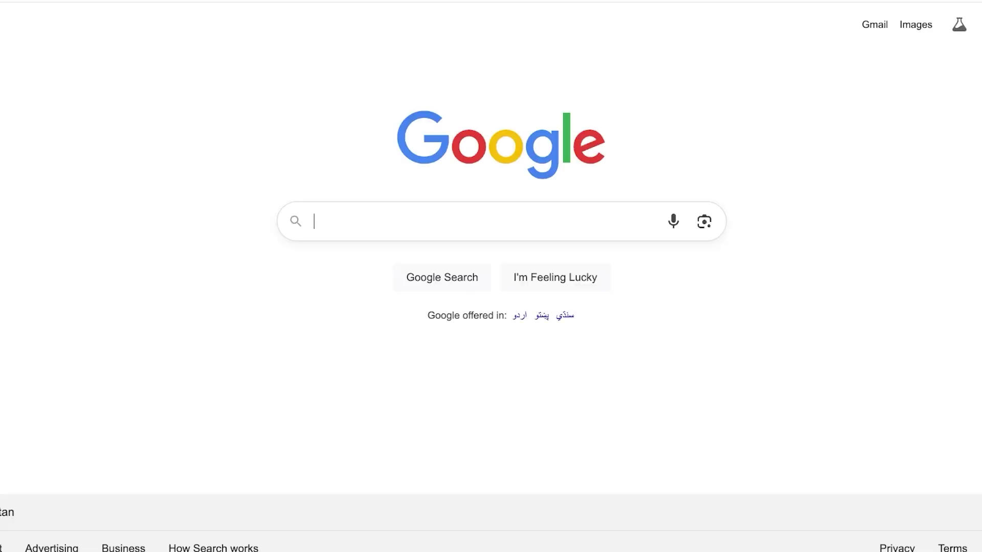
Step: Look through the full list of Google apps available from the Google home page
{"action": "left_click", "coordinate": [927, 24]}
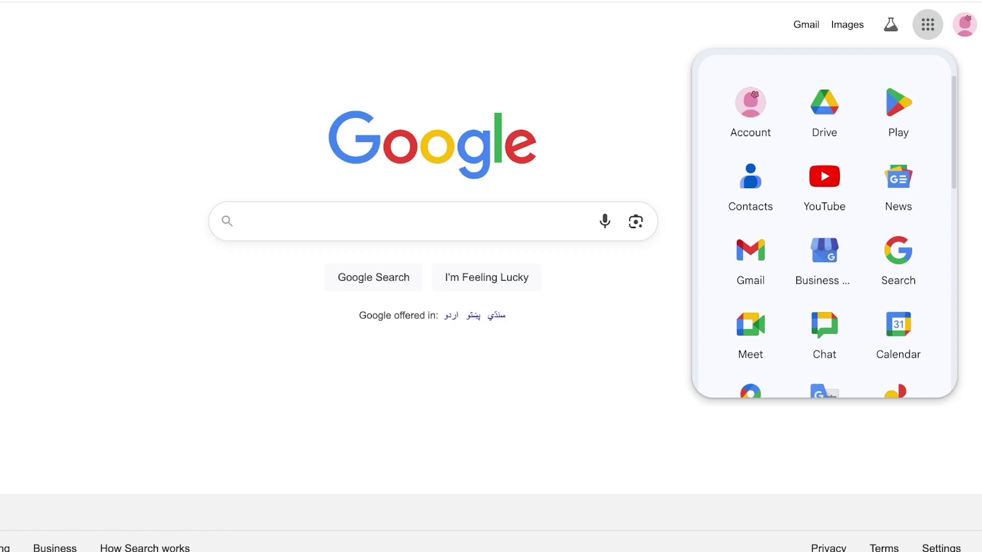
{"action": "scroll", "coordinate": [898, 189], "scroll_direction": "down", "scroll_amount": 7}
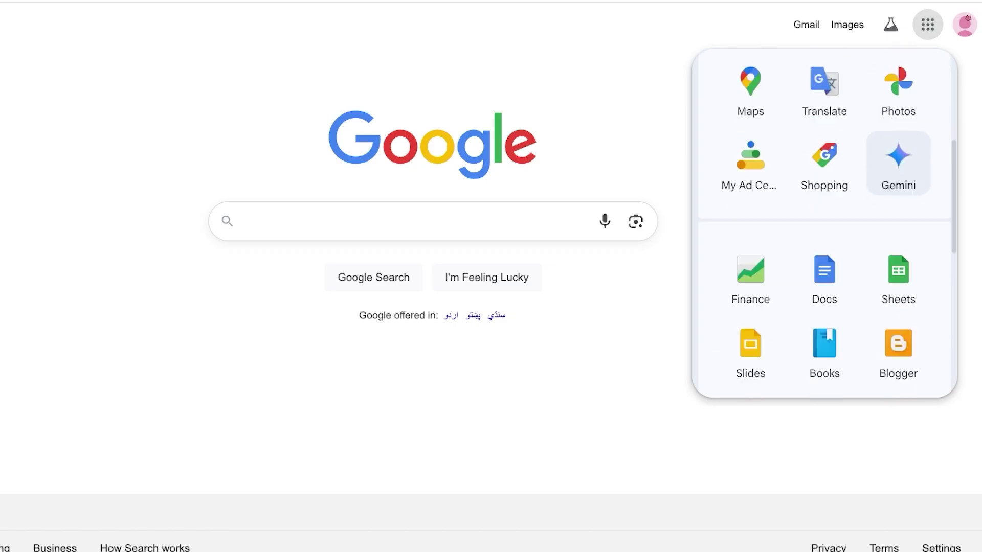
{"action": "scroll", "coordinate": [824, 220], "scroll_direction": "down", "scroll_amount": 8}
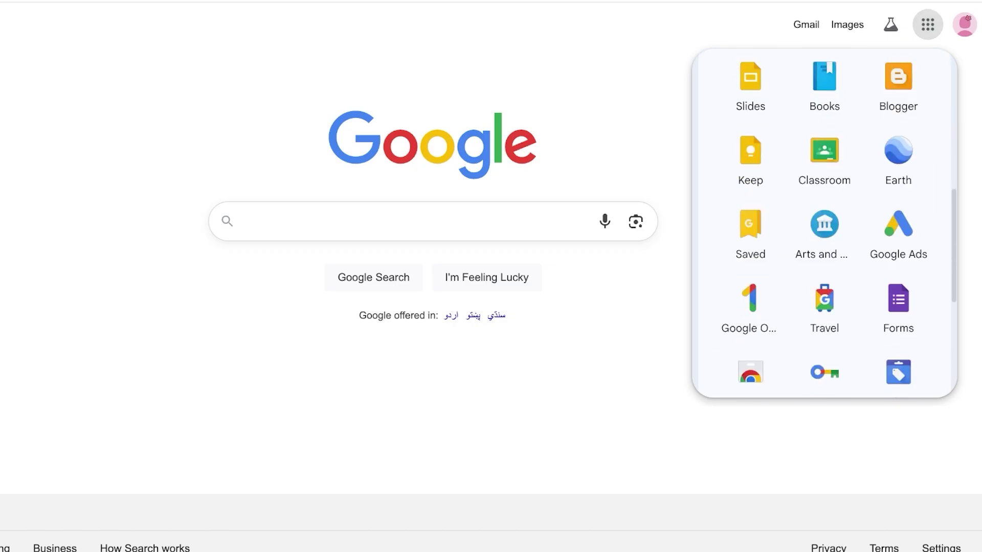
{"action": "scroll", "coordinate": [824, 220], "scroll_direction": "up", "scroll_amount": 15}
{"action": "scroll", "coordinate": [824, 220], "scroll_direction": "up", "scroll_amount": 3}
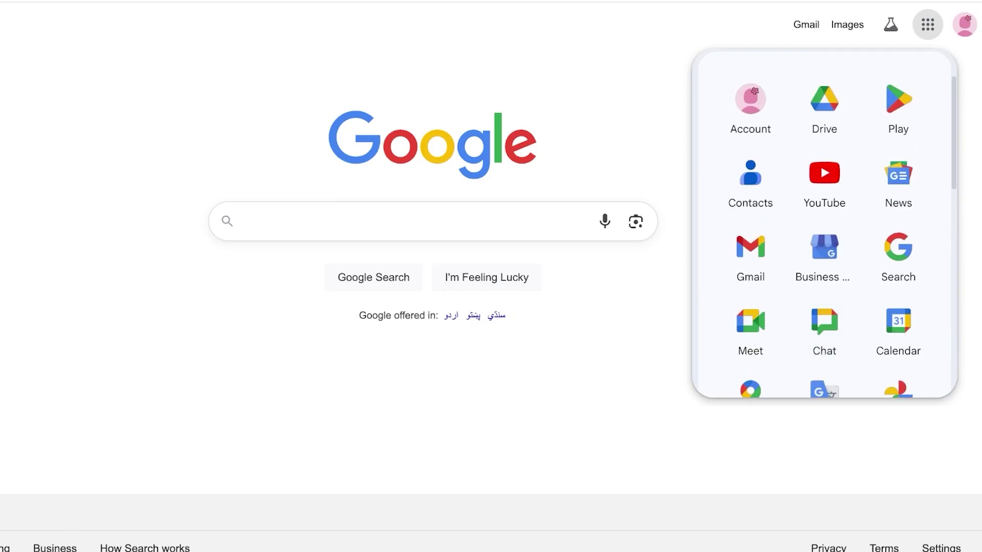
{"action": "scroll", "coordinate": [824, 220], "scroll_direction": "down", "scroll_amount": 6}
{"action": "scroll", "coordinate": [749, 220], "scroll_direction": "down", "scroll_amount": 10}
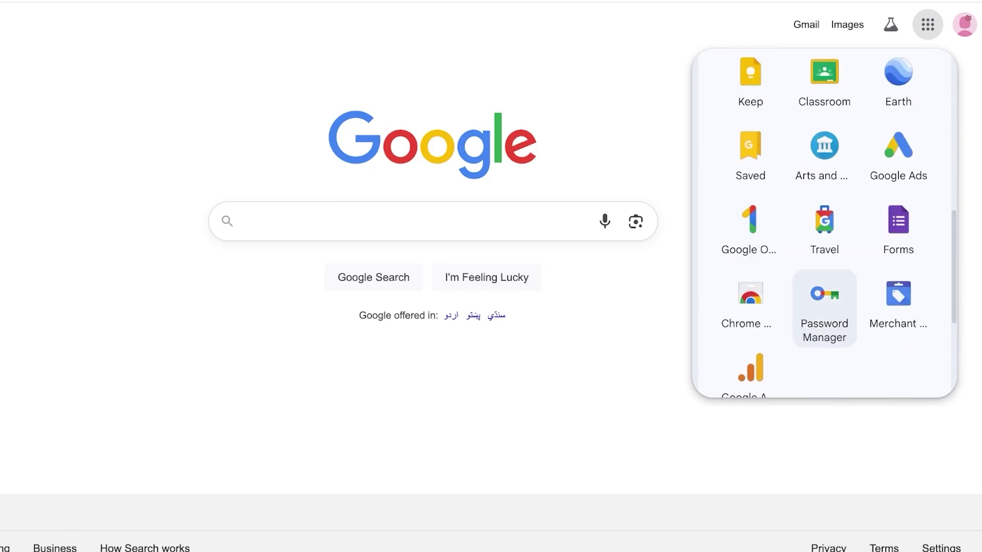
{"action": "scroll", "coordinate": [824, 286], "scroll_direction": "up", "scroll_amount": 12}
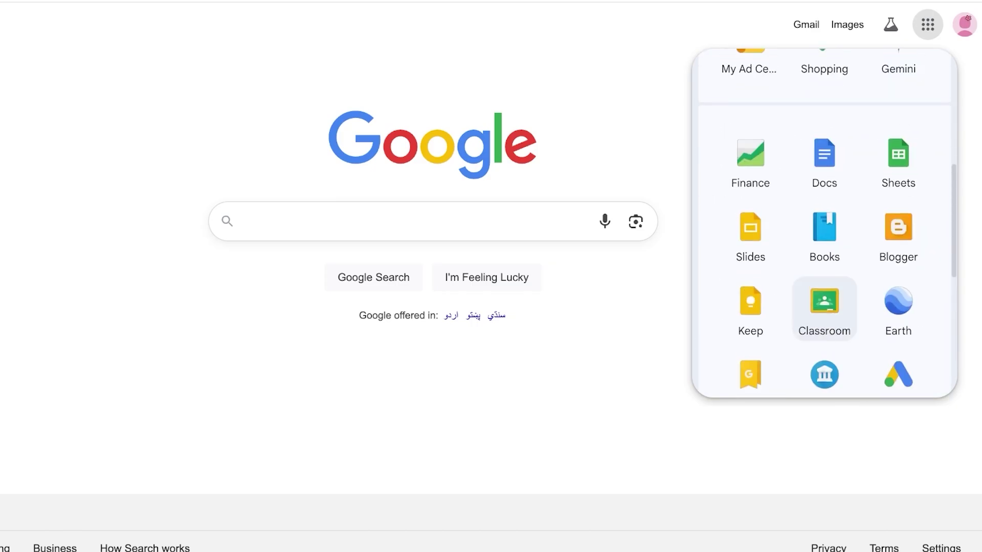
{"action": "scroll", "coordinate": [825, 220], "scroll_direction": "up", "scroll_amount": 3}
Step: Search Google for "google sites" and open the Google Sites result
{"action": "left_click", "coordinate": [245, 221]}
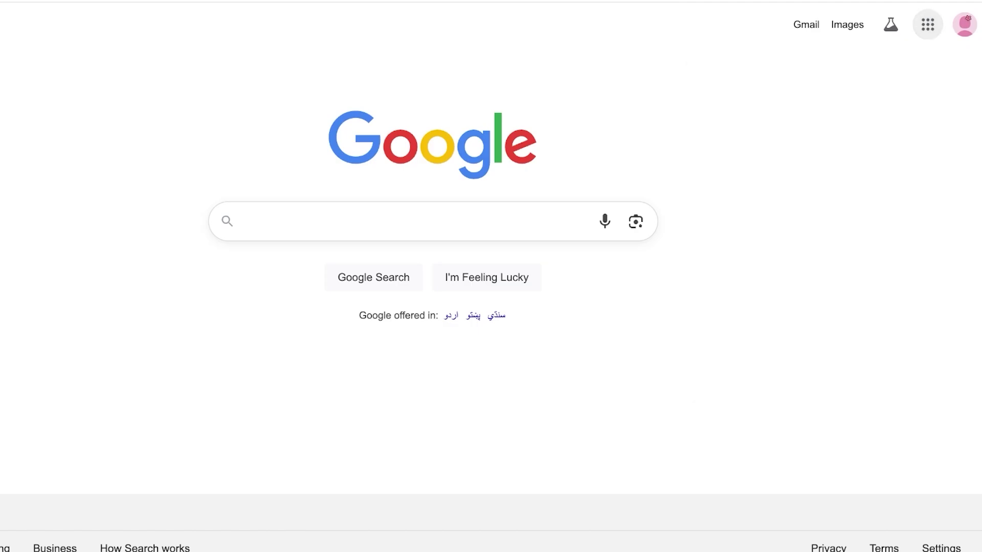
{"action": "left_click", "coordinate": [335, 257]}
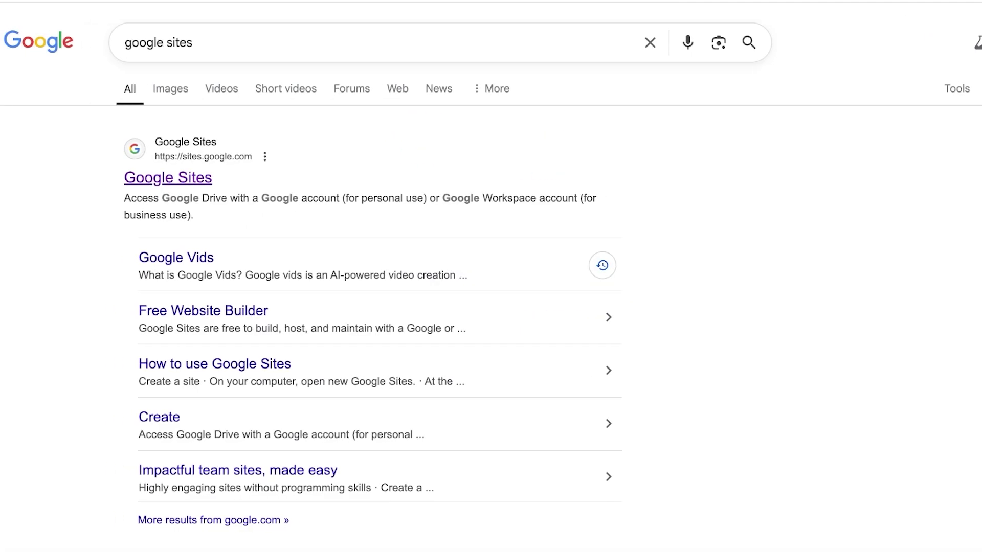
{"action": "left_click", "coordinate": [168, 178]}
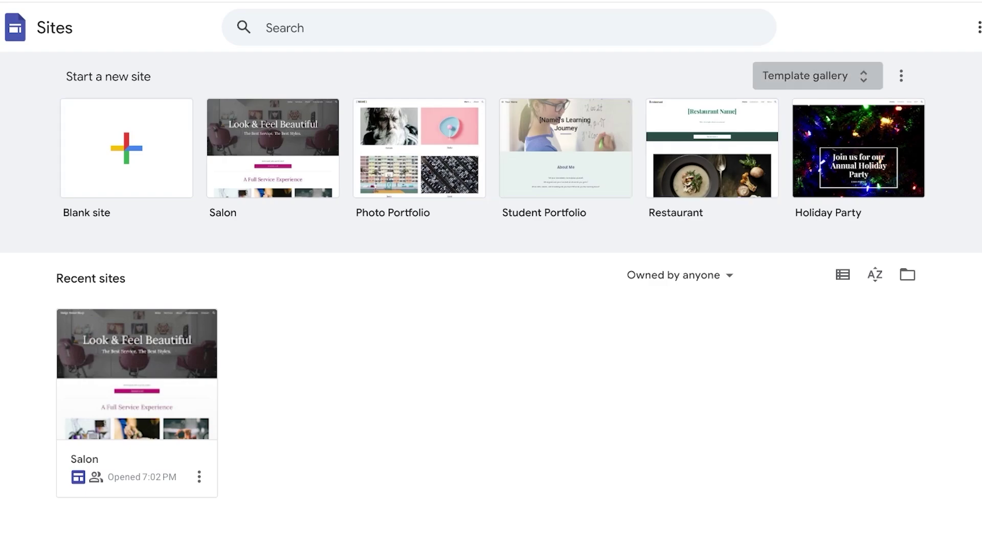
Step: Browse the full template gallery across its categories and start a new blank site
{"action": "left_click", "coordinate": [817, 75]}
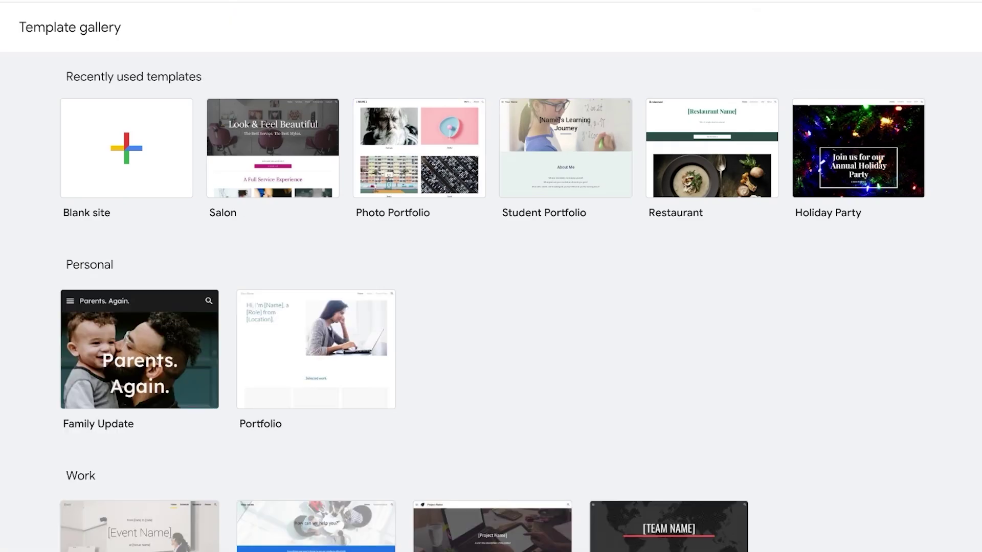
{"action": "scroll", "coordinate": [491, 307], "scroll_direction": "down", "scroll_amount": 7}
{"action": "scroll", "coordinate": [490, 301], "scroll_direction": "down", "scroll_amount": 3}
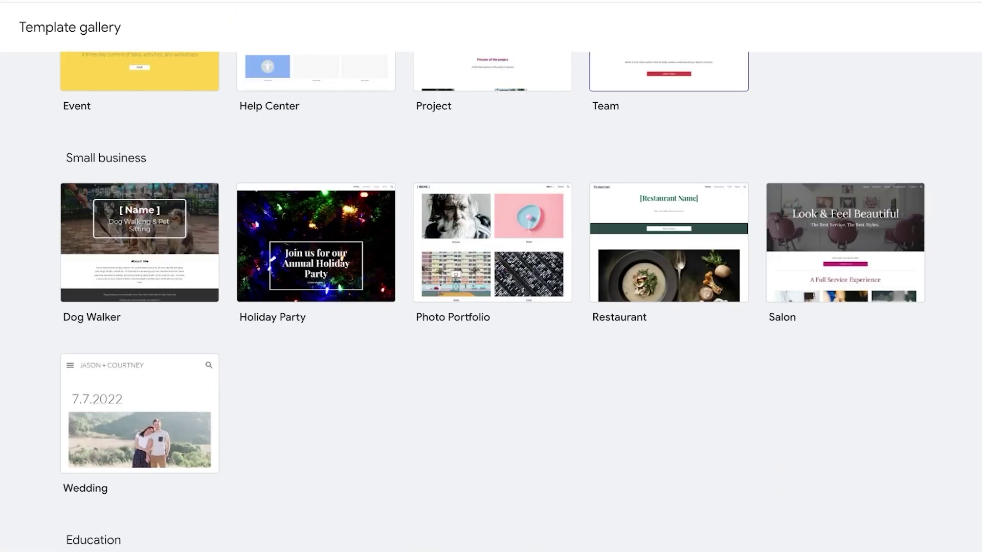
{"action": "scroll", "coordinate": [490, 302], "scroll_direction": "down", "scroll_amount": 3}
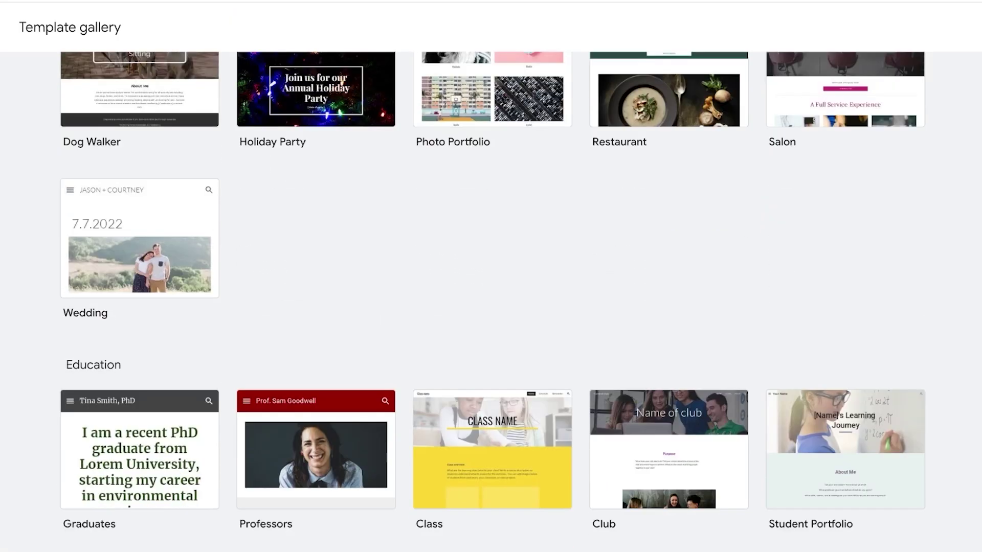
{"action": "scroll", "coordinate": [491, 302], "scroll_direction": "up", "scroll_amount": 13}
{"action": "left_click", "coordinate": [127, 149]}
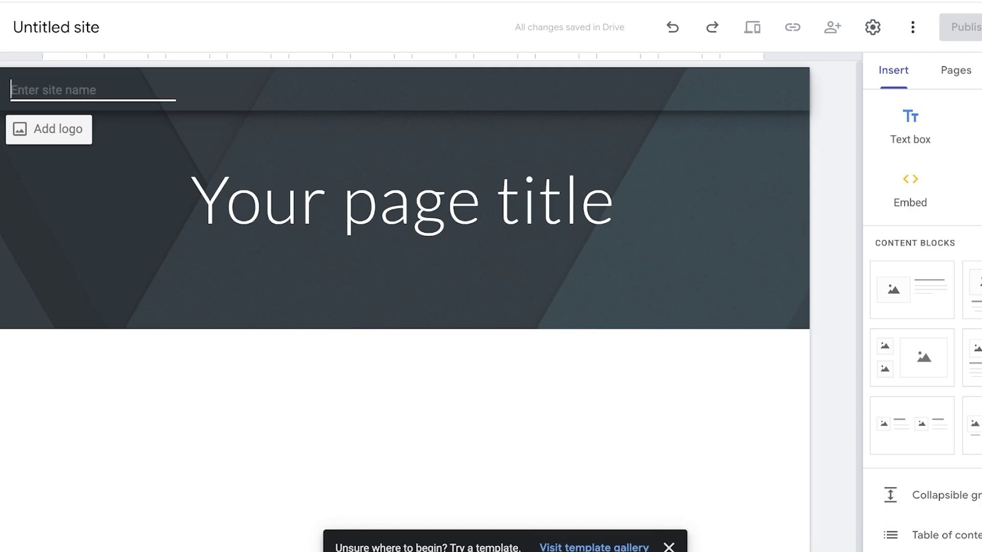
Step: Enter the shop owner's full name as the site name in the page header
{"action": "type", "text": "Midge"}
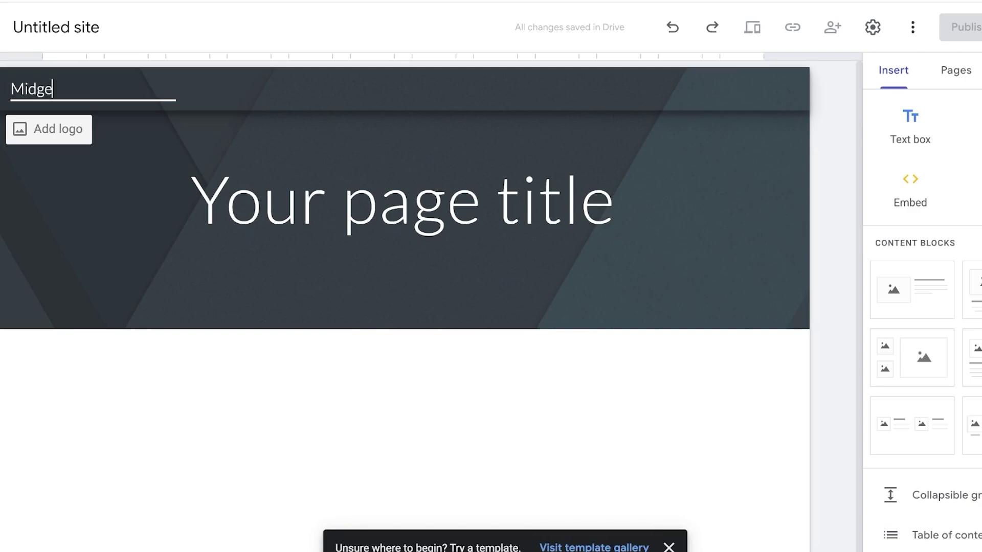
{"action": "type", "text": " M"}
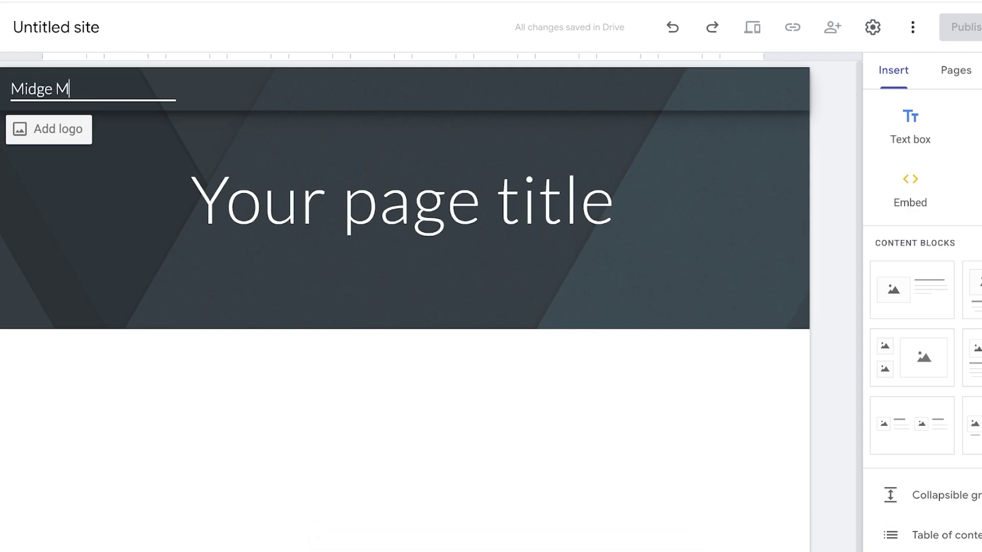
{"action": "type", "text": "aisel"}
Step: Remove the page title from the header and set the header type to Large banner
{"action": "left_click", "coordinate": [403, 199]}
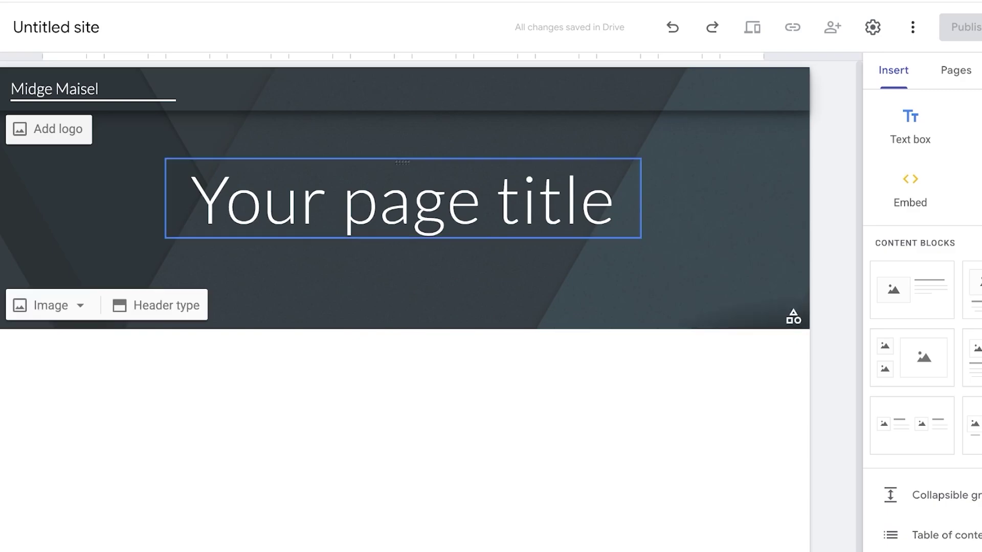
{"action": "left_click", "coordinate": [193, 199]}
{"action": "double_click", "coordinate": [193, 198]}
{"action": "left_click", "coordinate": [412, 198]}
{"action": "double_click", "coordinate": [412, 199]}
{"action": "left_click", "coordinate": [412, 198]}
{"action": "left_click", "coordinate": [712, 134]}
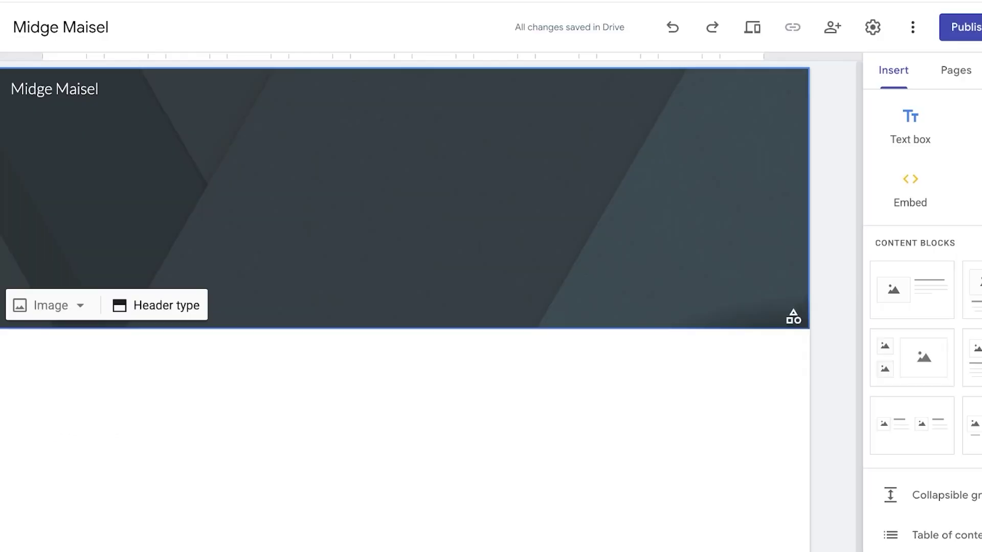
{"action": "left_click", "coordinate": [166, 305]}
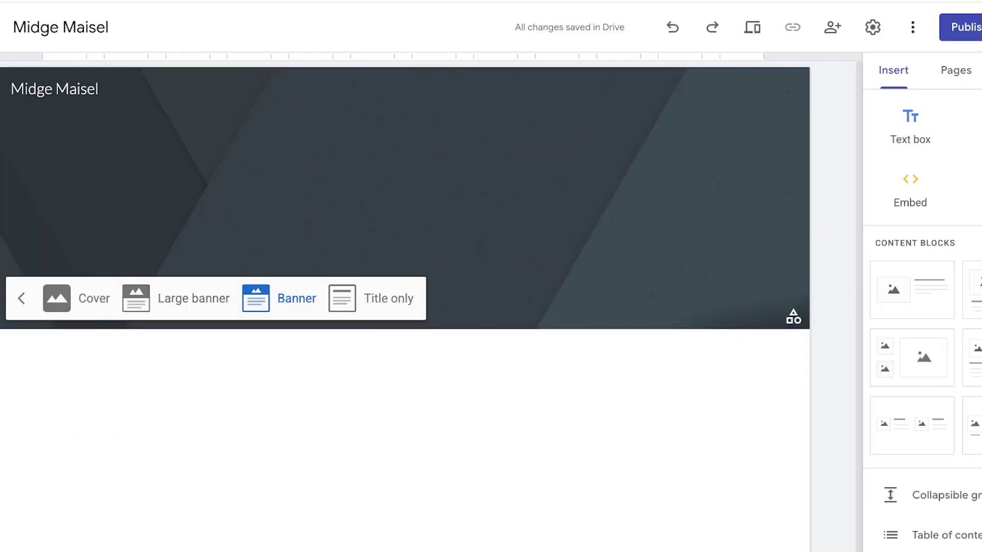
{"action": "left_click", "coordinate": [176, 298]}
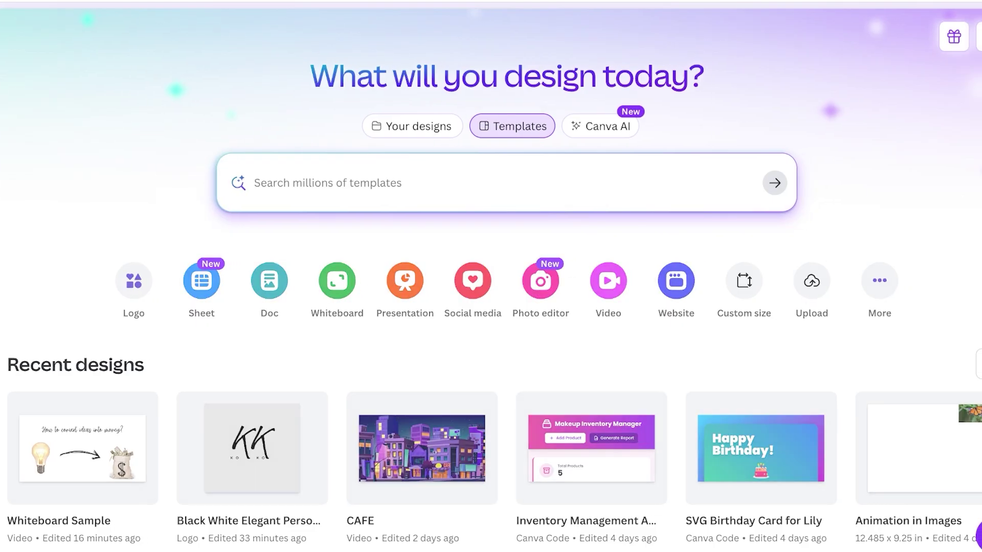
Step: Switch to Canva and search its templates for "banner"
{"action": "type", "text": "banner"}
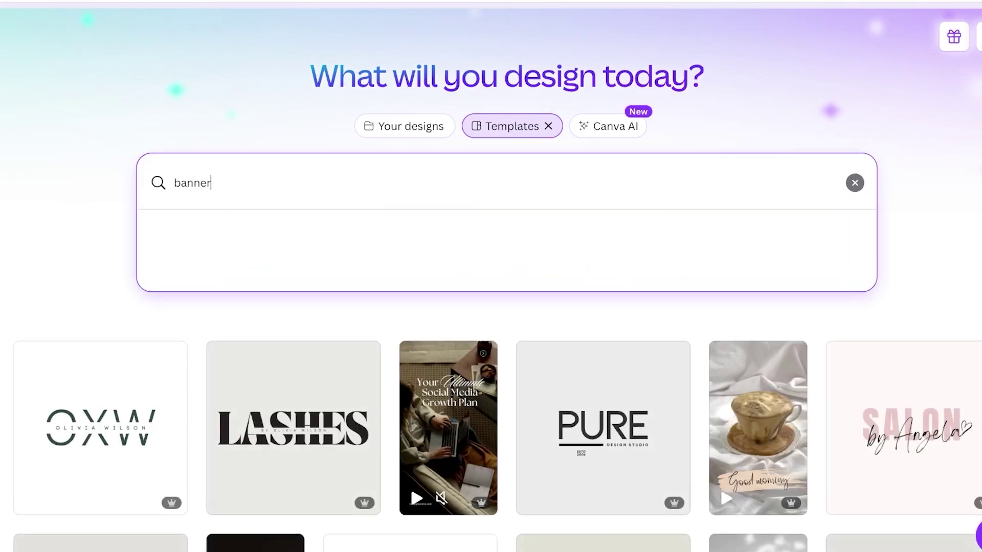
{"action": "key", "text": "Return"}
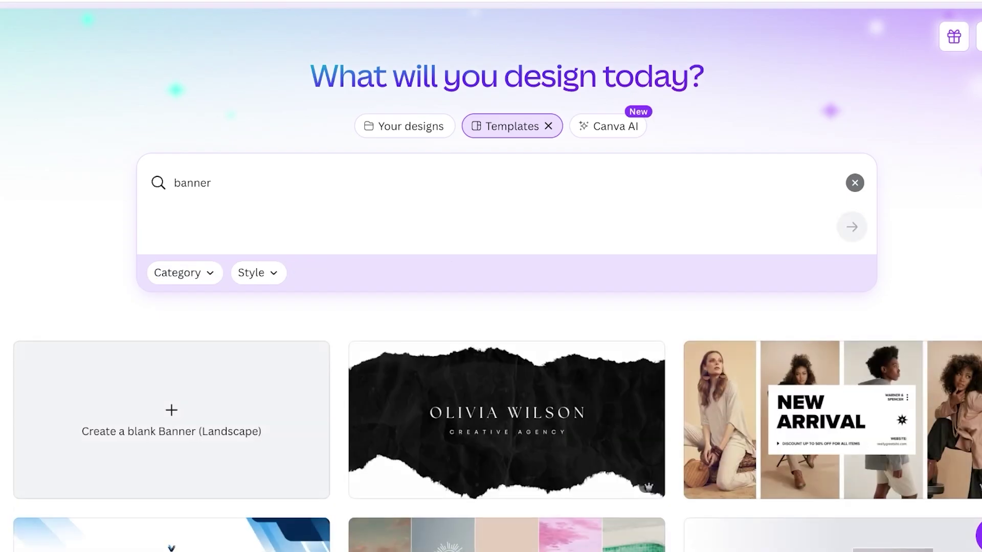
{"action": "scroll", "coordinate": [409, 483], "scroll_direction": "down", "scroll_amount": 2}
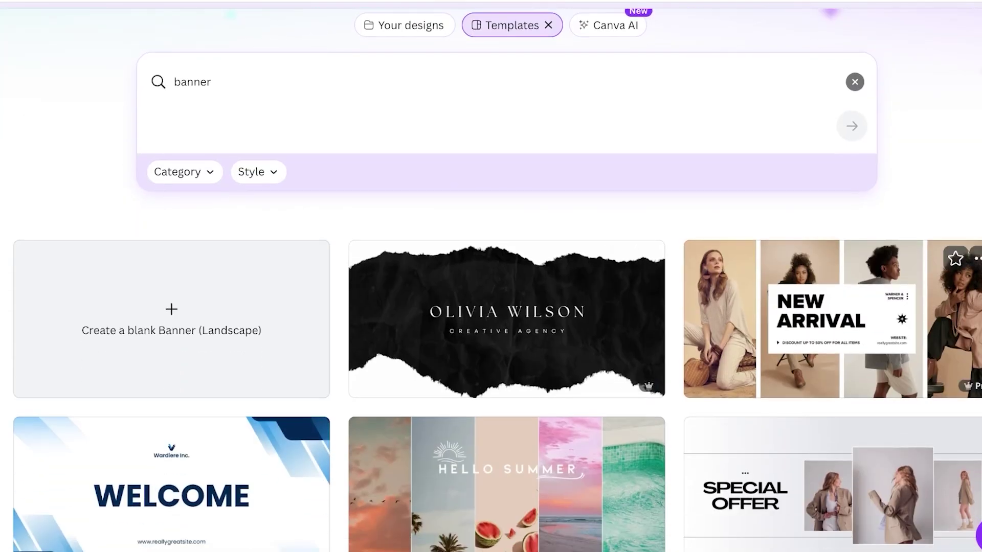
Step: Preview the Brown Modern New Arrival Fashion New Arrival Banner template and return to the banner search results
{"action": "left_click", "coordinate": [978, 258]}
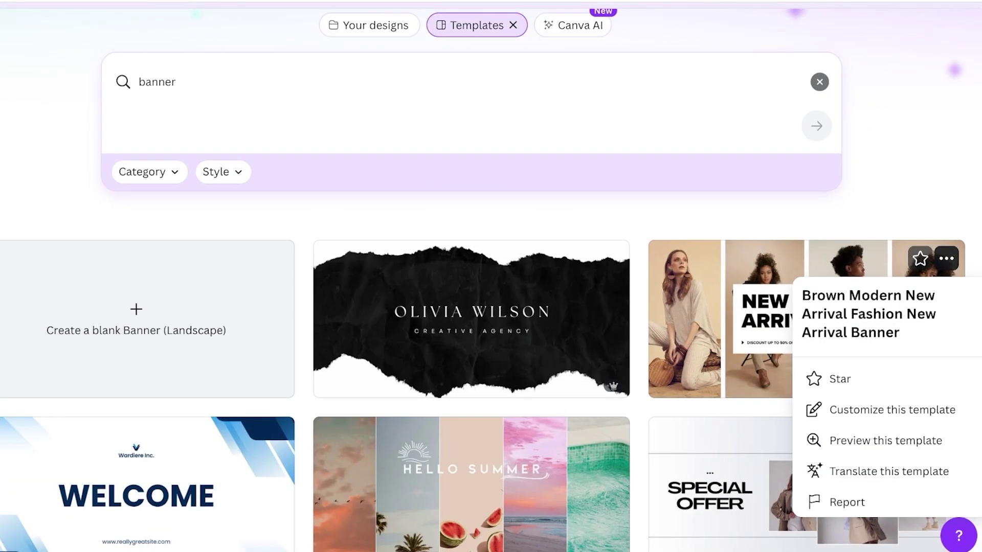
{"action": "left_click", "coordinate": [885, 440]}
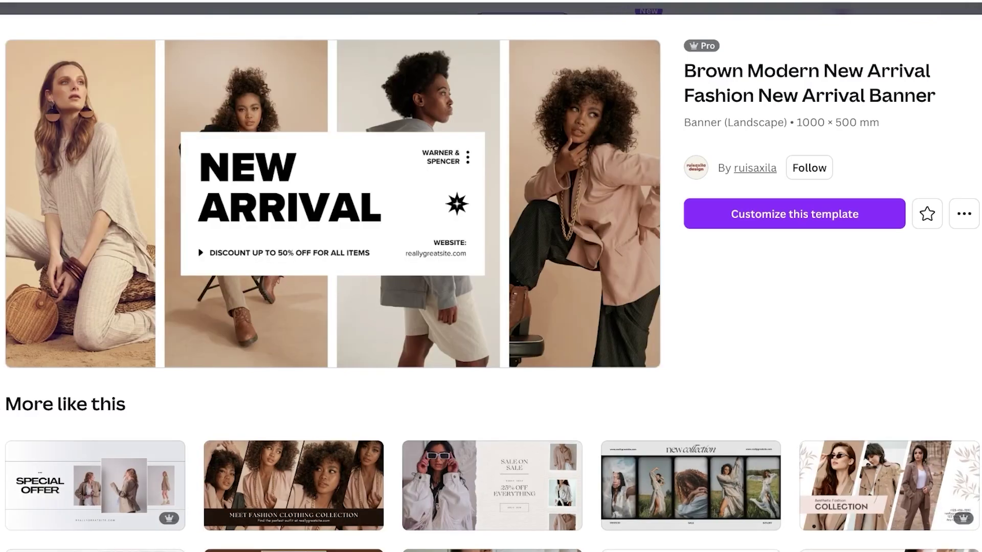
{"action": "key", "text": "Escape"}
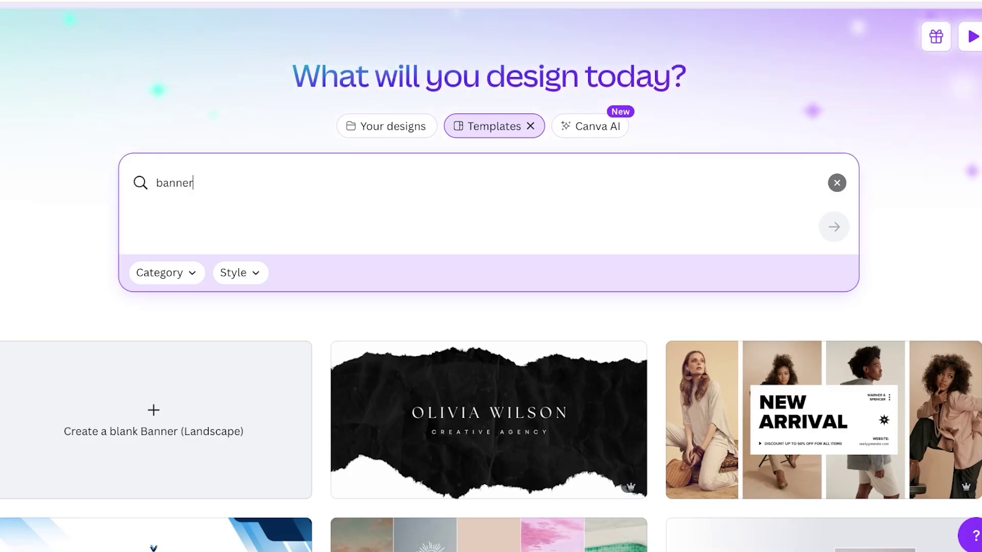
{"action": "scroll", "coordinate": [488, 277], "scroll_direction": "down", "scroll_amount": 7}
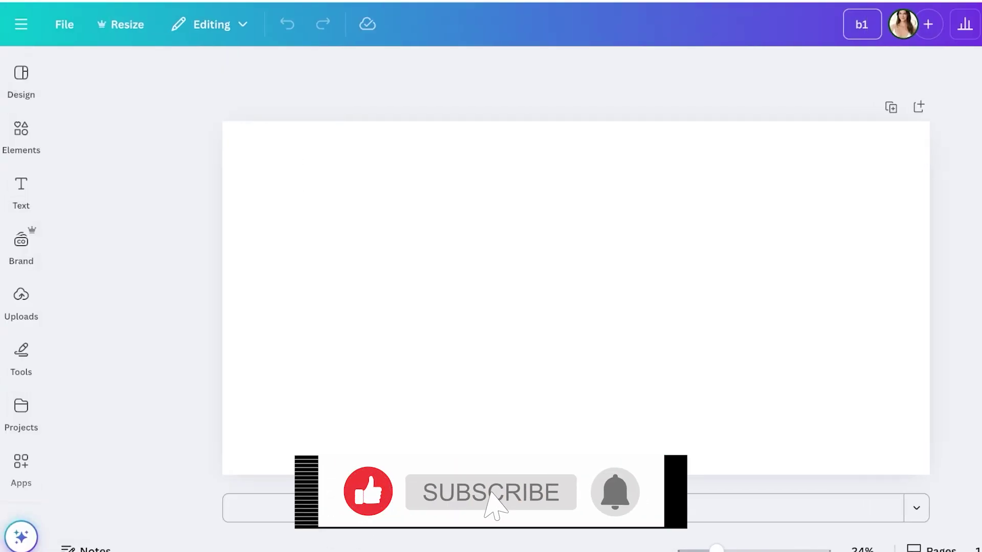
Step: Search the design elements for "makeup" in the blank banner design
{"action": "left_click", "coordinate": [21, 137]}
{"action": "left_click", "coordinate": [135, 74]}
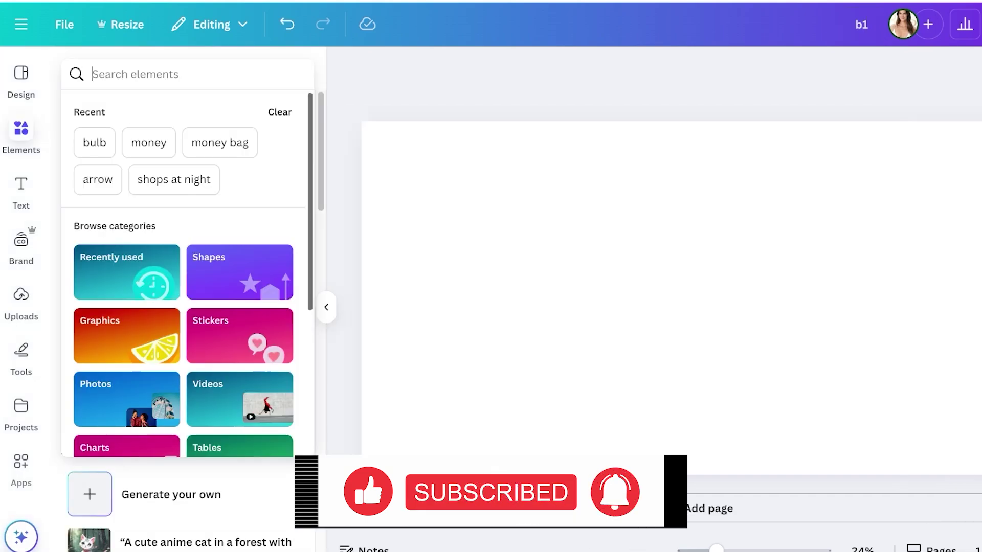
{"action": "type", "text": "makeup"}
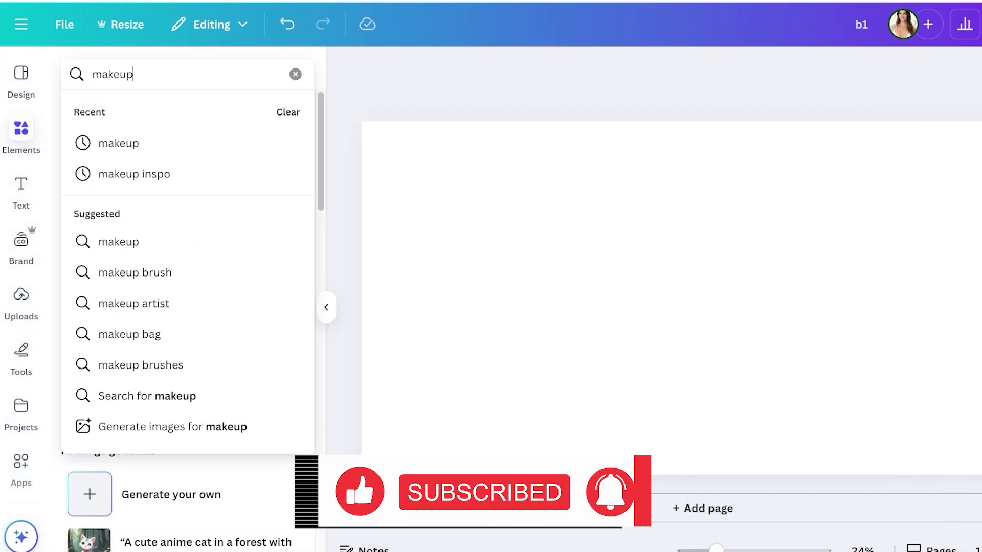
{"action": "key", "text": "Return"}
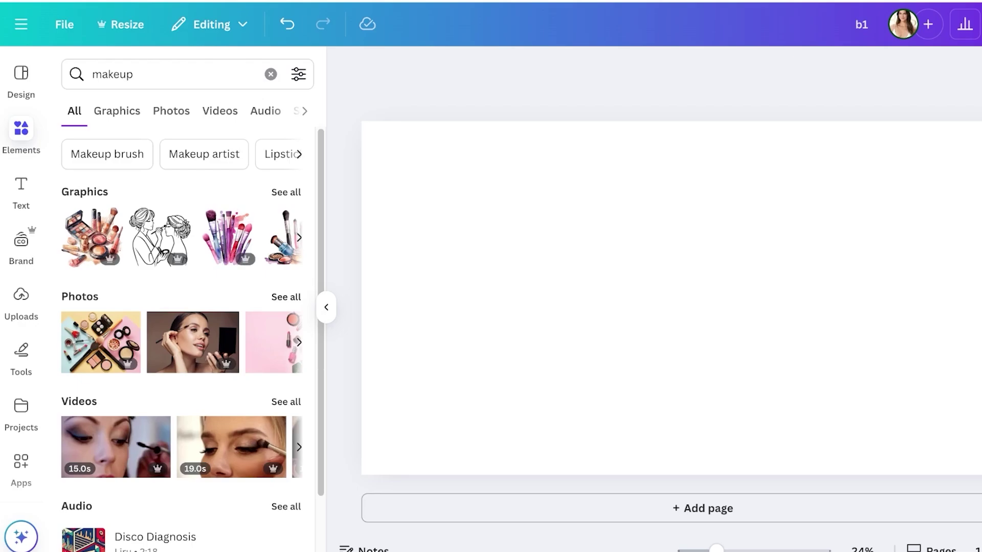
Step: Add the free photo of makeup products laid out on a peach background, shrink it and place it in the page's upper-left area
{"action": "left_click", "coordinate": [286, 296]}
{"action": "scroll", "coordinate": [285, 317], "scroll_direction": "down", "scroll_amount": 6}
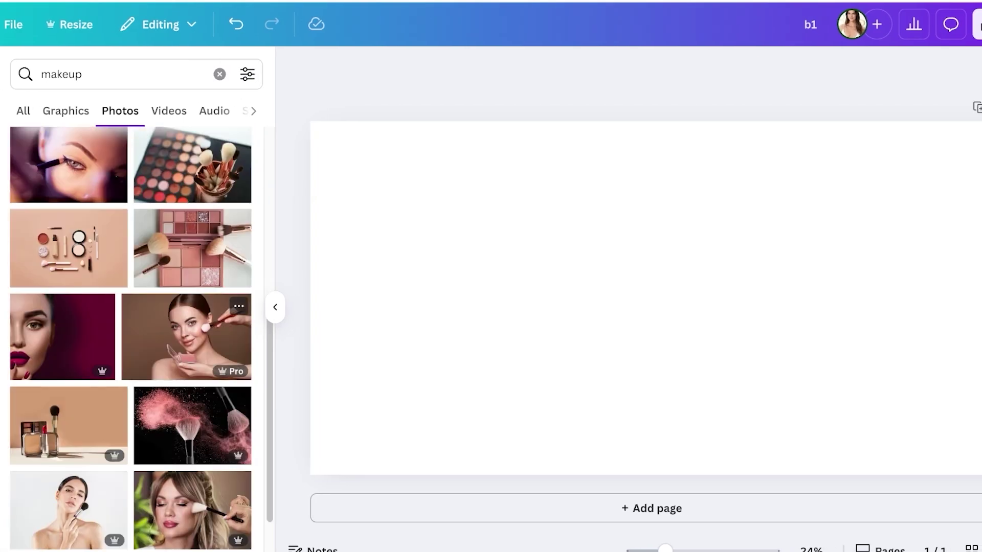
{"action": "left_click", "coordinate": [68, 248]}
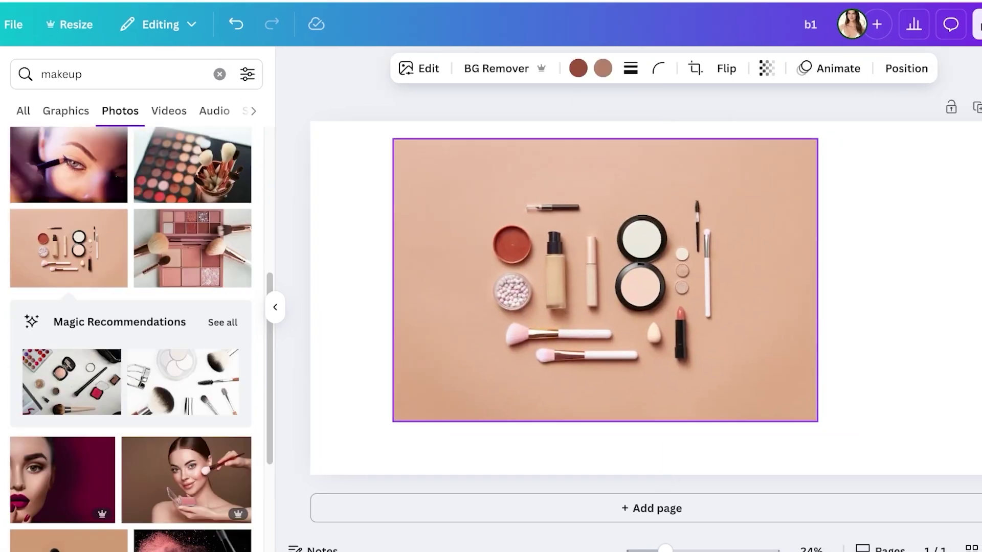
{"action": "left_click_drag", "start_coordinate": [791, 425], "coordinate": [682, 353]}
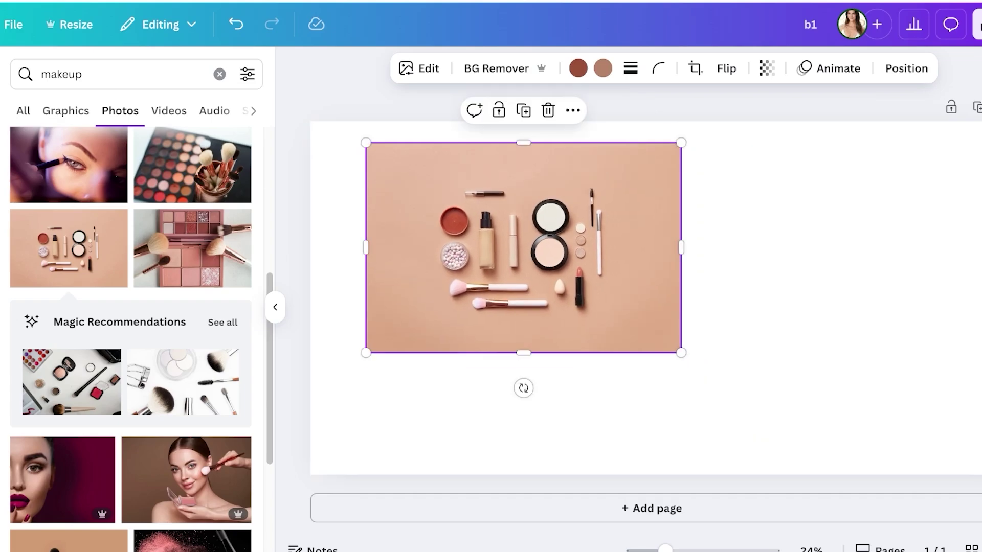
{"action": "left_click_drag", "start_coordinate": [523, 248], "coordinate": [479, 245]}
Step: Search the design elements for "frame" and browse the decorative mockup frames
{"action": "key", "text": "ctrl+/"}
{"action": "left_click", "coordinate": [219, 81]}
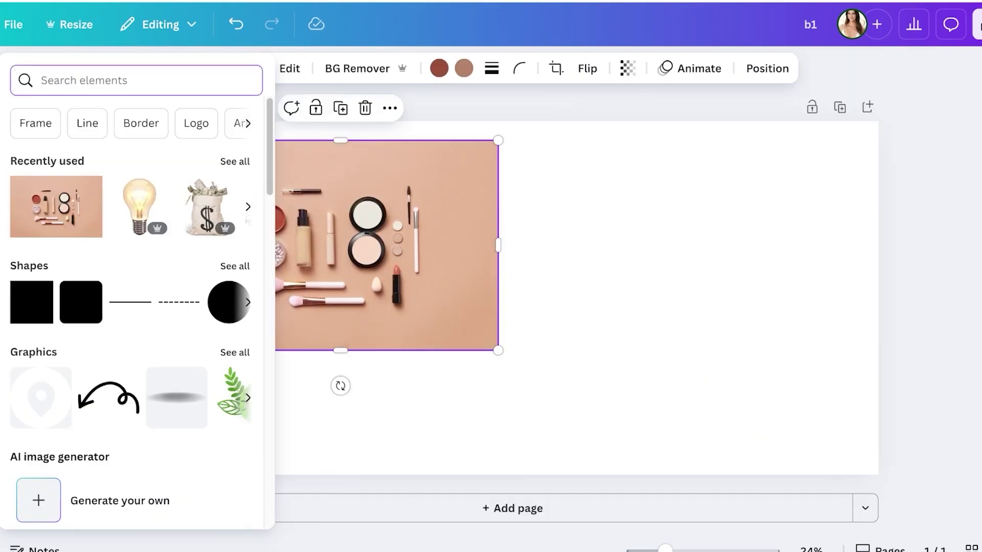
{"action": "type", "text": "frame"}
{"action": "key", "text": "Return"}
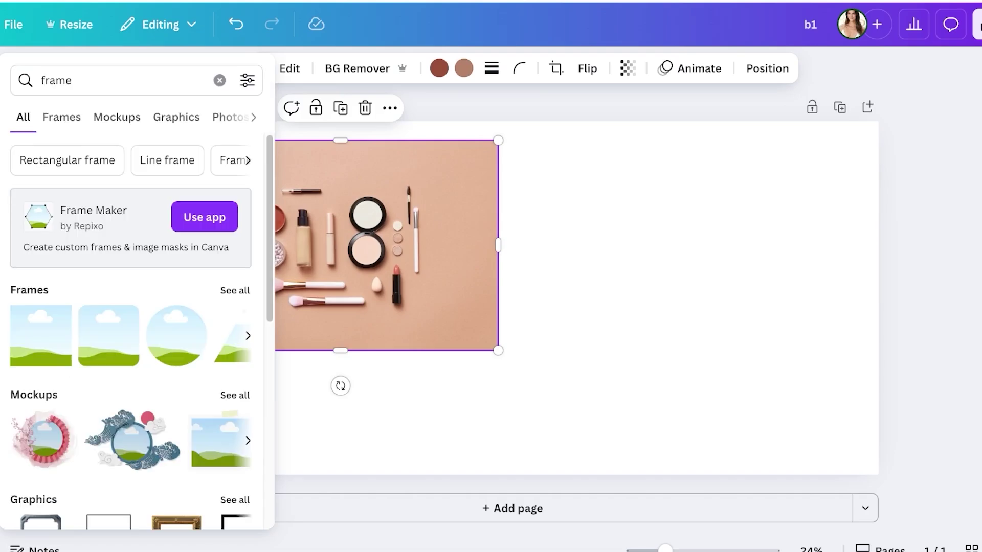
{"action": "left_click", "coordinate": [235, 395]}
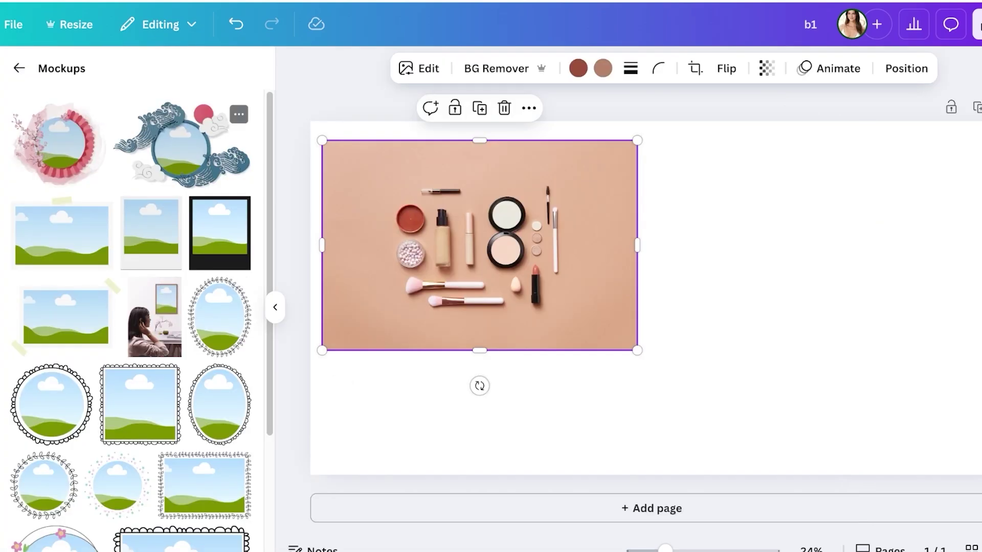
{"action": "scroll", "coordinate": [133, 317], "scroll_direction": "down", "scroll_amount": 10}
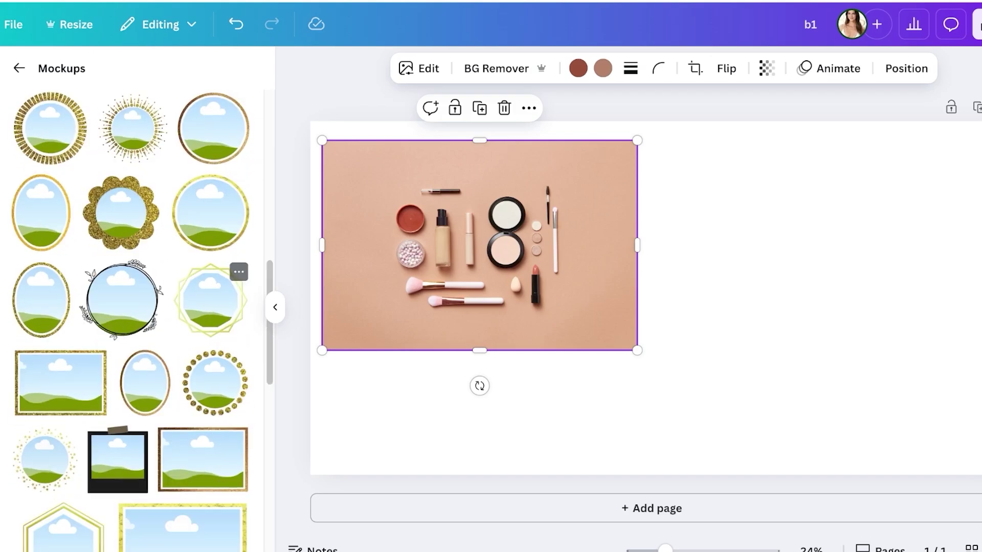
{"action": "scroll", "coordinate": [214, 327], "scroll_direction": "down", "scroll_amount": 3}
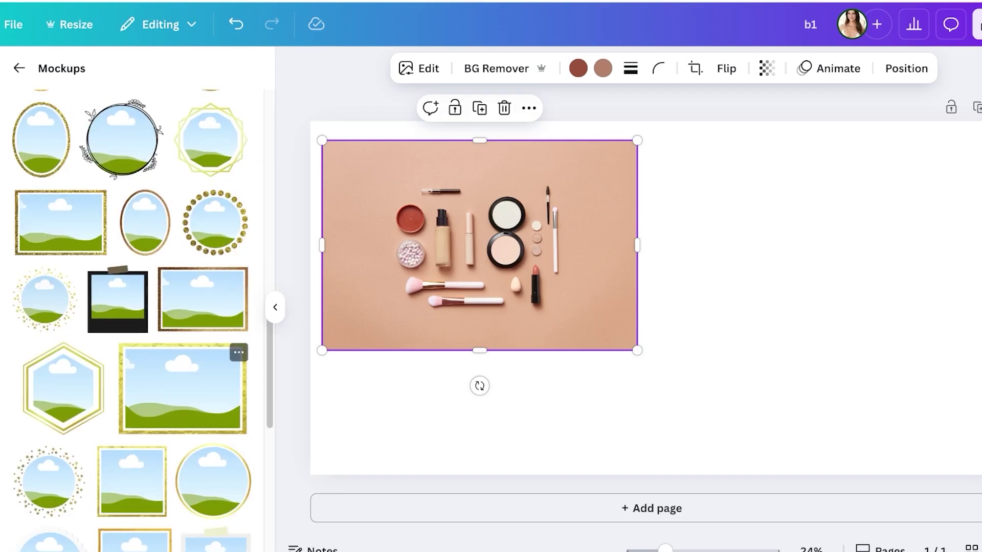
{"action": "scroll", "coordinate": [215, 358], "scroll_direction": "down", "scroll_amount": 7}
{"action": "scroll", "coordinate": [214, 358], "scroll_direction": "up", "scroll_amount": 20}
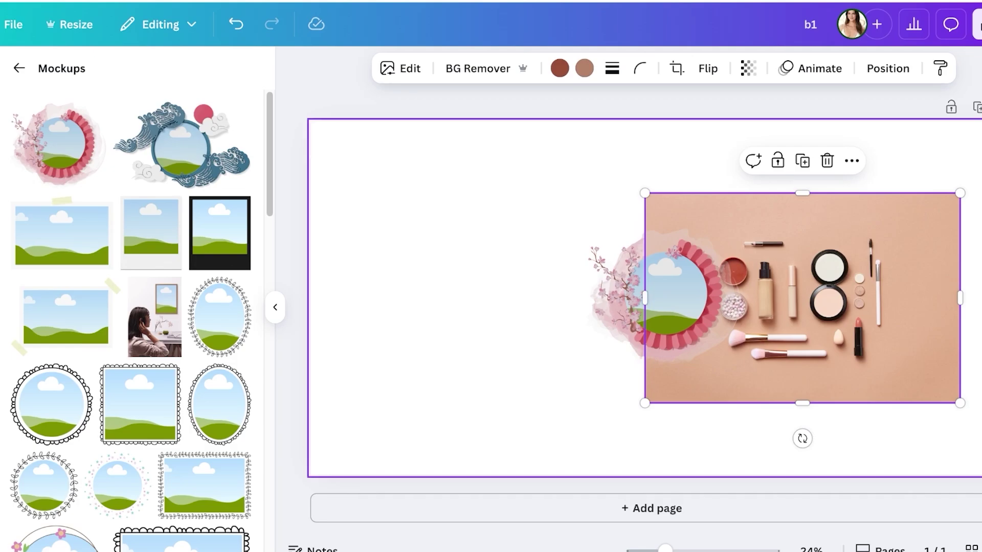
Step: Try fitting the makeup products photo into the pink cherry-blossom mockup frame and delete the framed picture
{"action": "left_click_drag", "start_coordinate": [645, 193], "coordinate": [810, 303]}
{"action": "left_click_drag", "start_coordinate": [885, 352], "coordinate": [724, 317]}
{"action": "left_click_drag", "start_coordinate": [663, 297], "coordinate": [518, 275]}
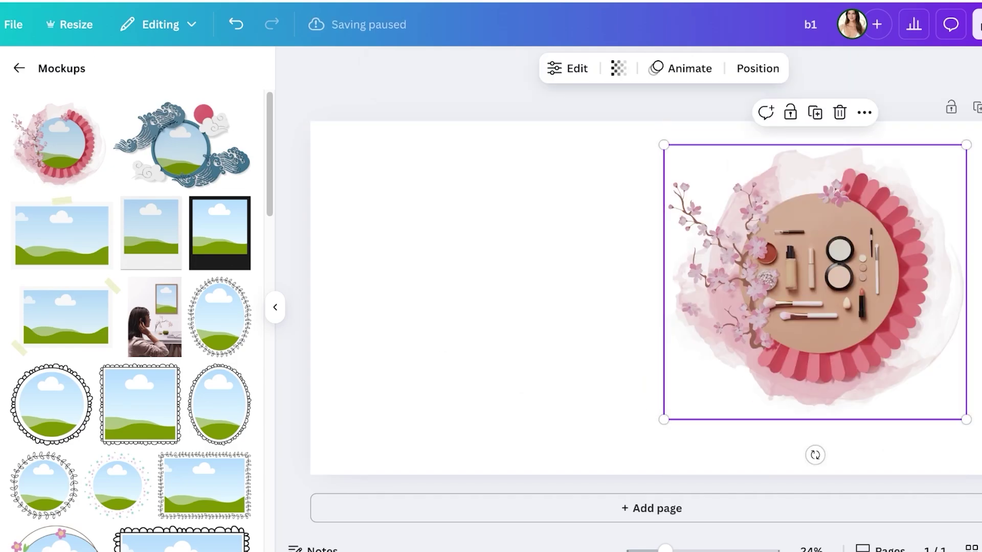
{"action": "key", "text": "Delete"}
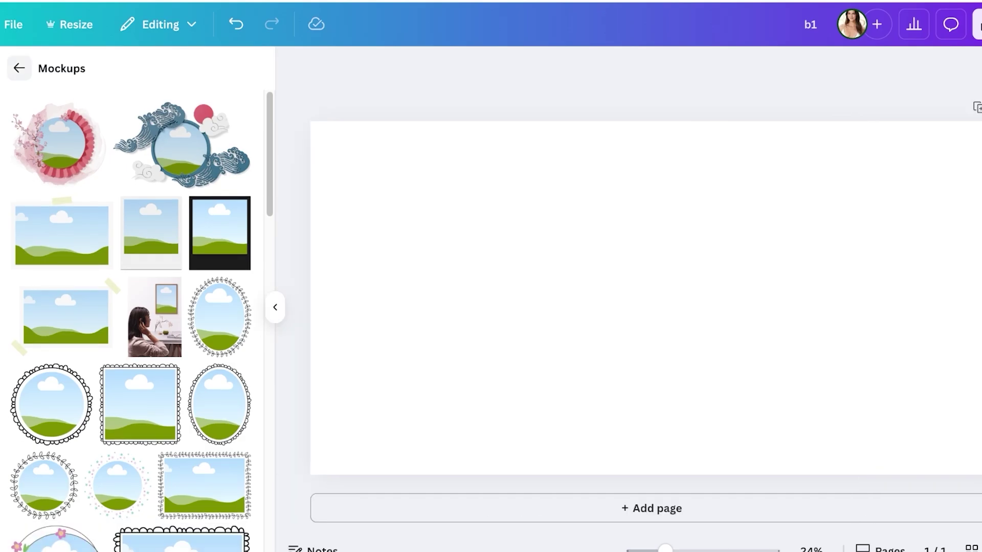
Step: Browse the basic frames and refine the frame search to "paper frame"
{"action": "left_click", "coordinate": [19, 68]}
{"action": "left_click", "coordinate": [234, 285]}
{"action": "scroll", "coordinate": [48, 425], "scroll_direction": "down", "scroll_amount": 5}
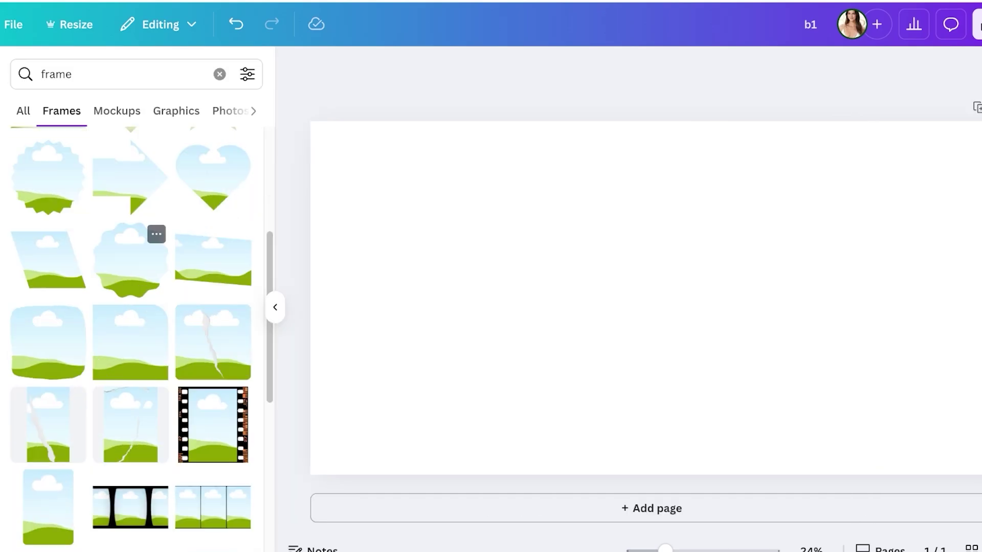
{"action": "scroll", "coordinate": [130, 261], "scroll_direction": "up", "scroll_amount": 5}
{"action": "left_click", "coordinate": [56, 74]}
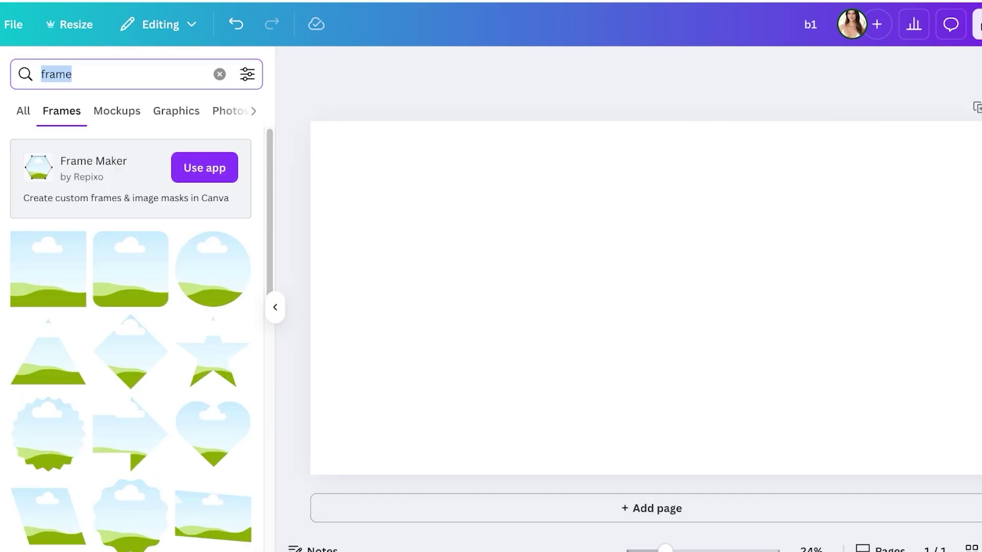
{"action": "type", "text": "page frame"}
{"action": "key", "text": "Return"}
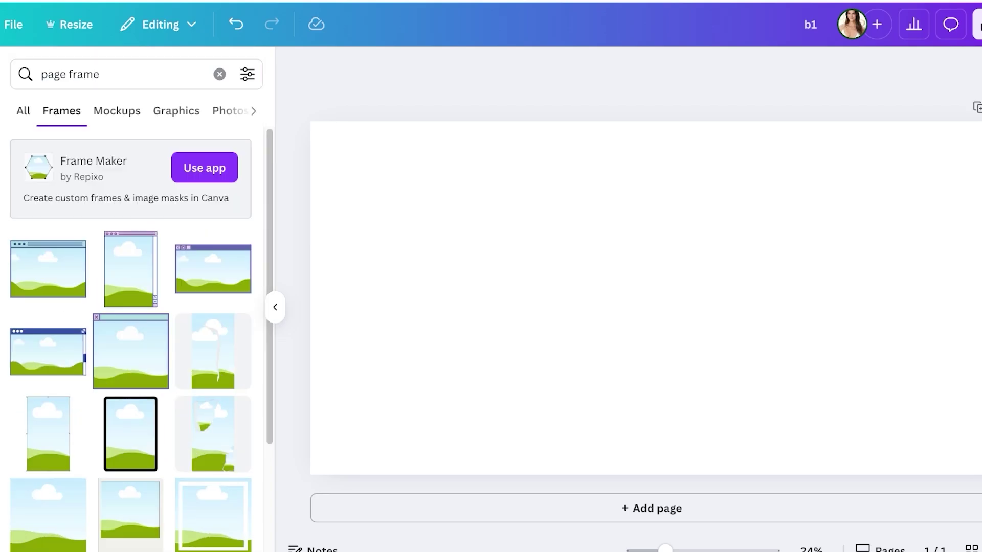
{"action": "left_click", "coordinate": [54, 74]}
{"action": "double_click", "coordinate": [54, 74]}
{"action": "type", "text": "paper"}
{"action": "key", "text": "Return"}
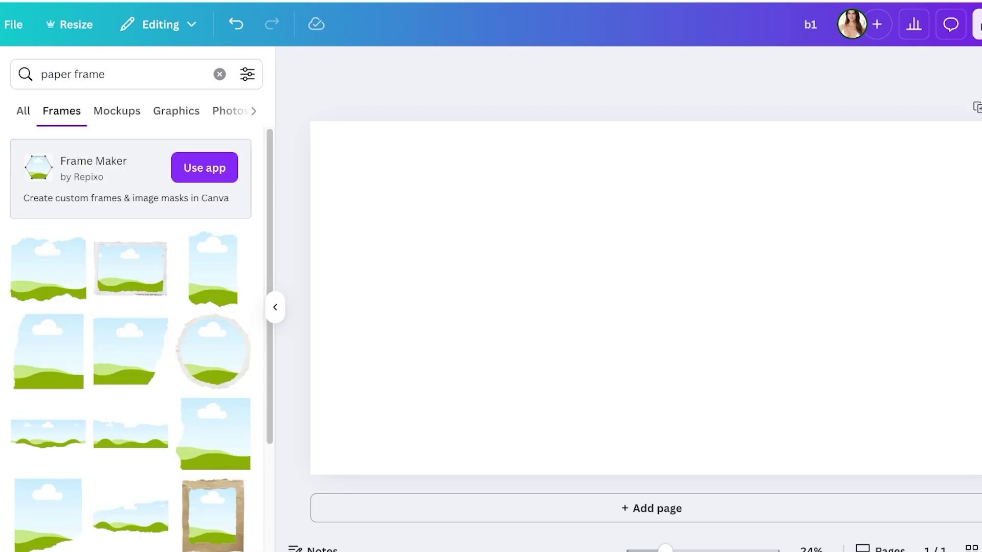
Step: Add the wide paper frame with a torn upper edge and enlarge it across the lower part of the page
{"action": "scroll", "coordinate": [156, 325], "scroll_direction": "down", "scroll_amount": 3}
{"action": "left_click", "coordinate": [148, 299]}
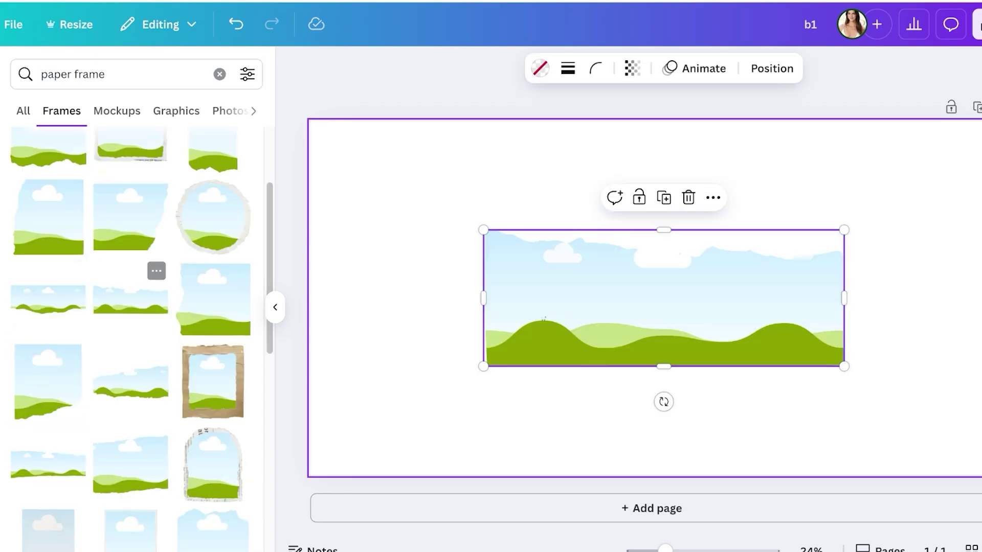
{"action": "left_click_drag", "start_coordinate": [663, 298], "coordinate": [474, 399]}
{"action": "left_click_drag", "start_coordinate": [654, 332], "coordinate": [616, 359]}
Step: Try a wide frame with a torn lower edge enlarged above the first frame, and delete it
{"action": "scroll", "coordinate": [131, 299], "scroll_direction": "up", "scroll_amount": 3}
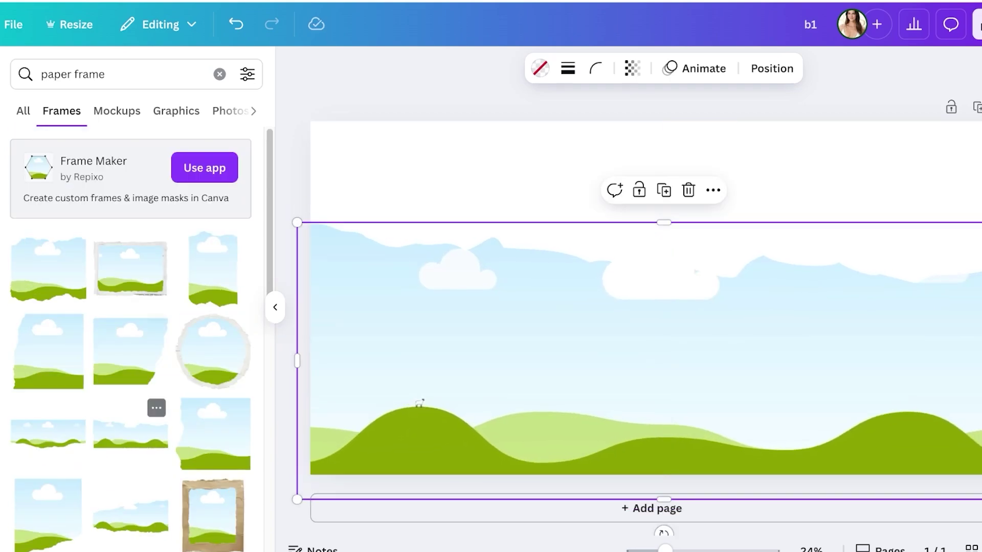
{"action": "left_click", "coordinate": [48, 434]}
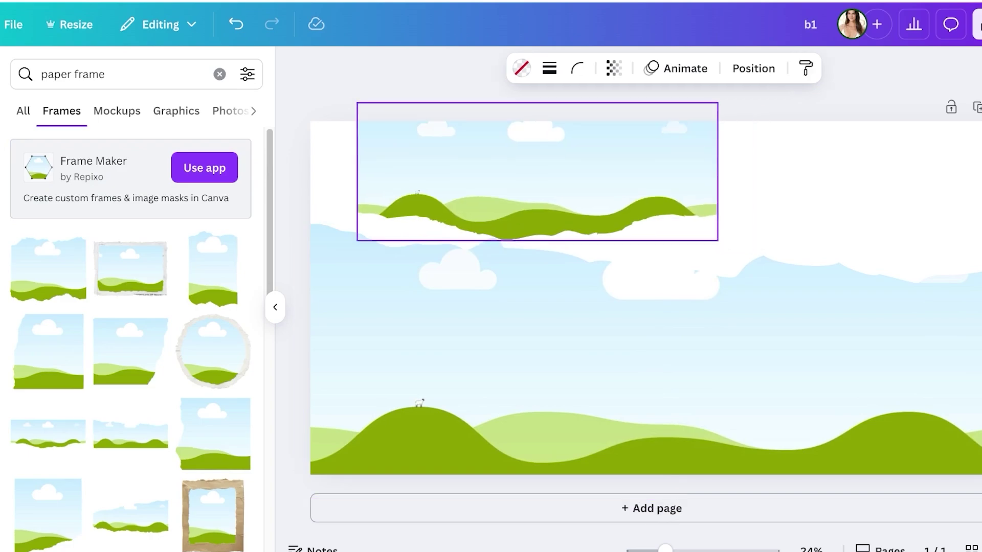
{"action": "left_click_drag", "start_coordinate": [537, 171], "coordinate": [409, 157]}
{"action": "left_click_drag", "start_coordinate": [588, 225], "coordinate": [943, 344]}
{"action": "left_click_drag", "start_coordinate": [869, 306], "coordinate": [818, 288]}
{"action": "key", "text": "Delete"}
Step: Try the thin tapered torn-paper strip frame near the top of the page and delete it
{"action": "scroll", "coordinate": [130, 266], "scroll_direction": "down", "scroll_amount": 7}
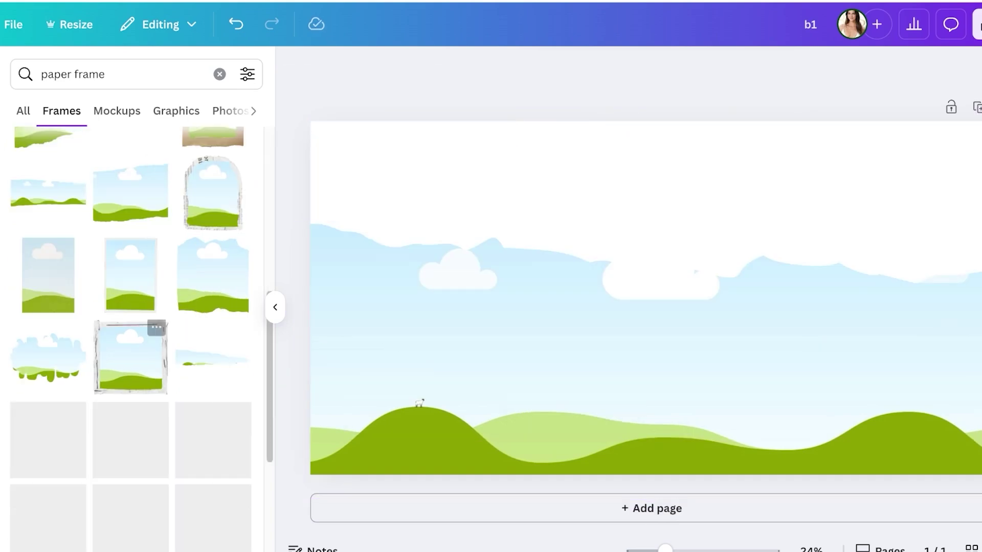
{"action": "left_click", "coordinate": [212, 358]}
{"action": "left_click_drag", "start_coordinate": [663, 318], "coordinate": [359, 150]}
{"action": "key", "text": "Delete"}
Step: Add another wide paper frame with a ragged lower edge and place it in the upper part of the page
{"action": "scroll", "coordinate": [130, 460], "scroll_direction": "down", "scroll_amount": 1}
{"action": "left_click", "coordinate": [130, 498]}
{"action": "left_click_drag", "start_coordinate": [663, 297], "coordinate": [599, 207]}
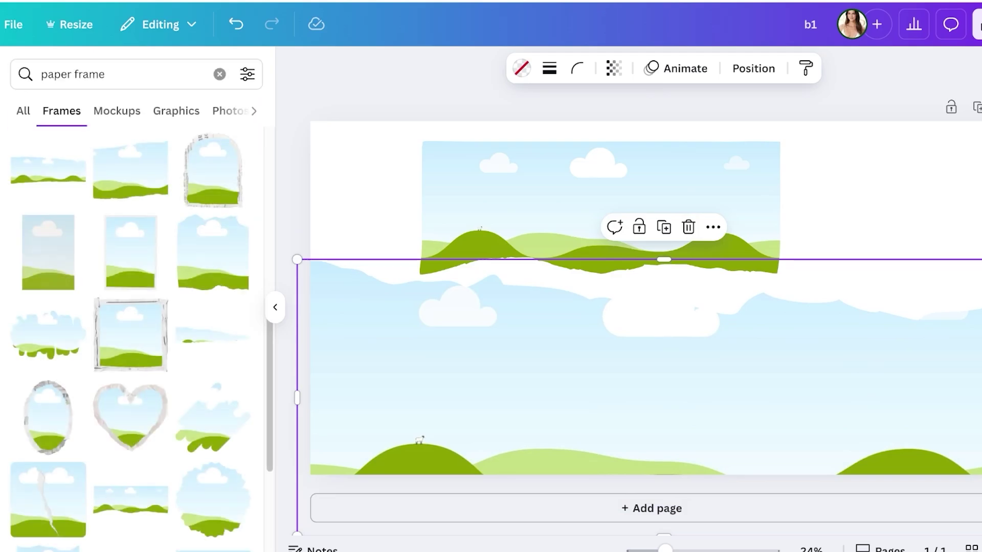
Step: Search for "makeup", fill the lower frame with the blonde woman's brush photo, and enlarge the upper frame across the page width
{"action": "left_click", "coordinate": [219, 74]}
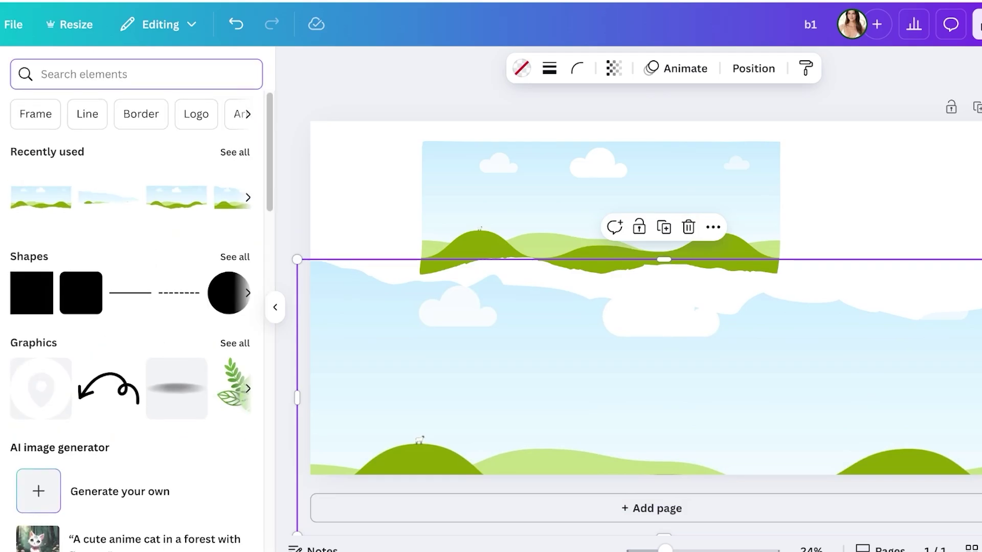
{"action": "type", "text": "makeup"}
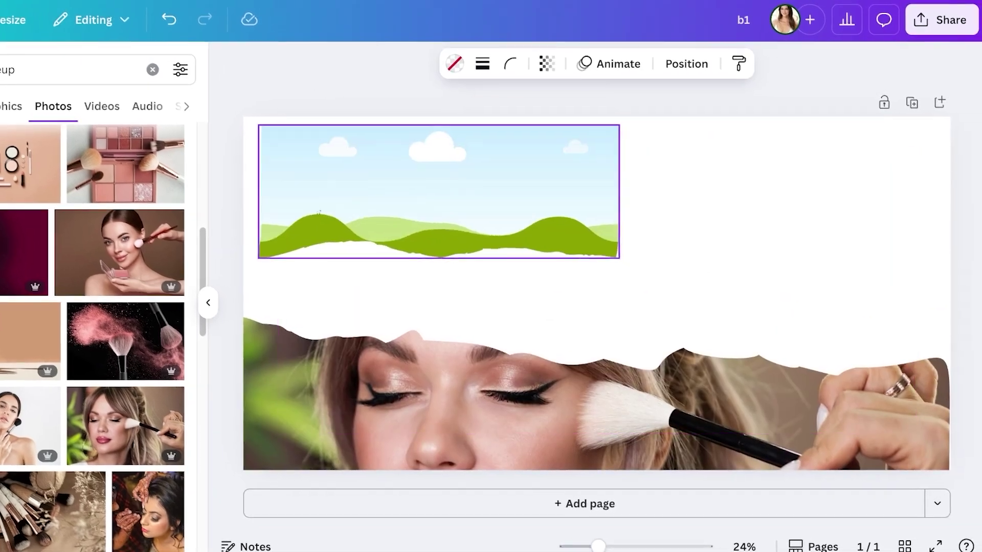
{"action": "left_click_drag", "start_coordinate": [439, 191], "coordinate": [409, 174]}
{"action": "left_click_drag", "start_coordinate": [589, 174], "coordinate": [950, 174]}
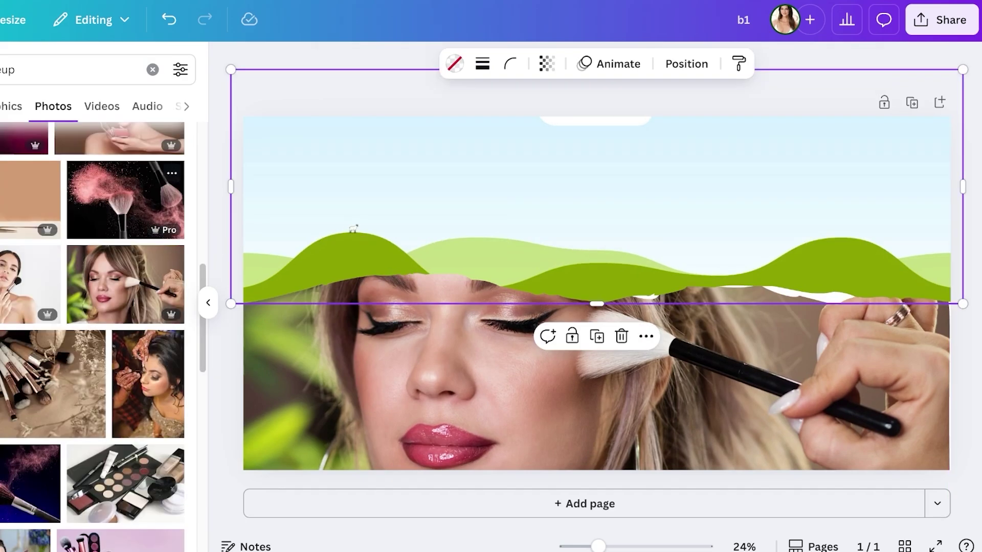
Step: Fill the upper frame with the photo of the woman holding a pink blush brush and shift the frame slightly down
{"action": "scroll", "coordinate": [126, 199], "scroll_direction": "up", "scroll_amount": 1}
{"action": "left_click_drag", "start_coordinate": [119, 153], "coordinate": [787, 261]}
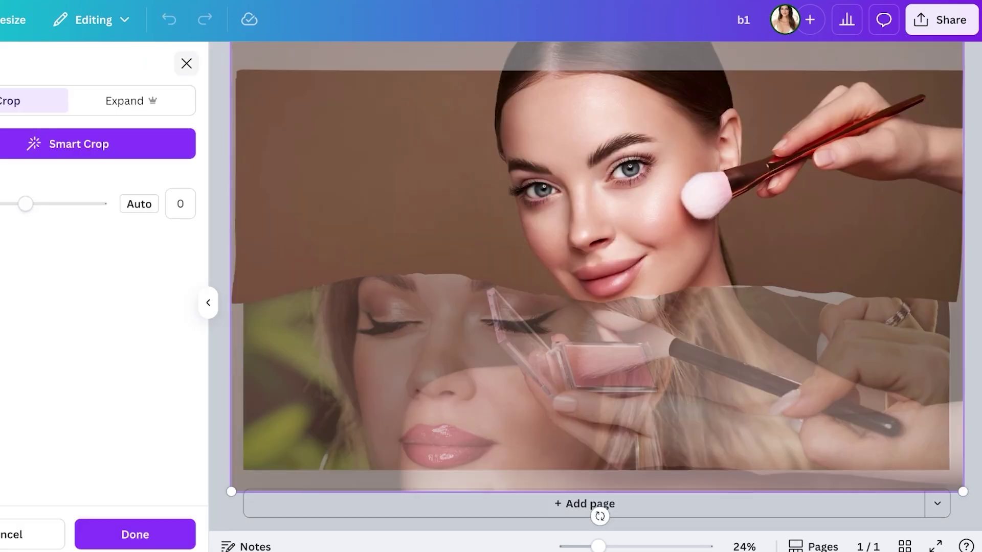
{"action": "left_click", "coordinate": [186, 64]}
{"action": "left_click_drag", "start_coordinate": [596, 186], "coordinate": [597, 195]}
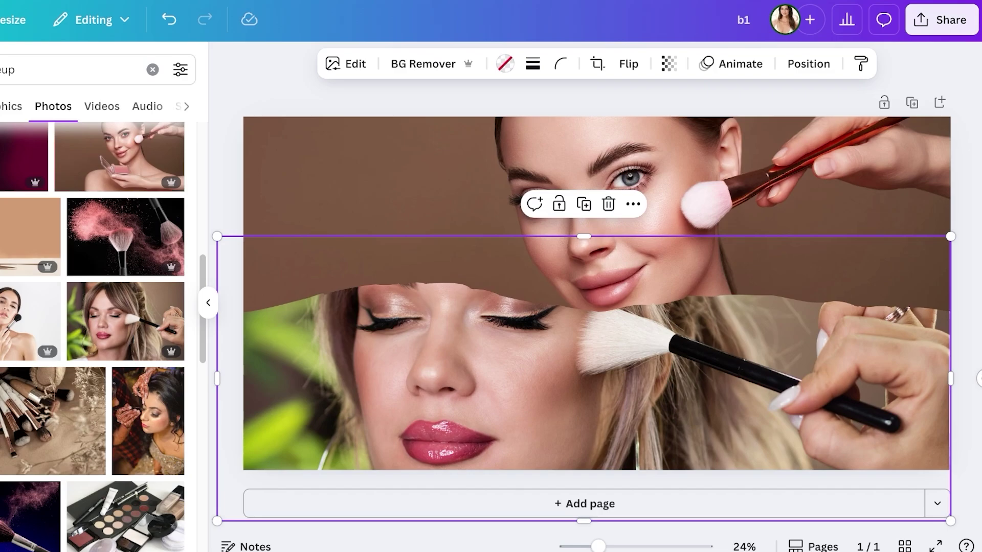
Step: Download the finished makeup banner design
{"action": "left_click", "coordinate": [941, 20]}
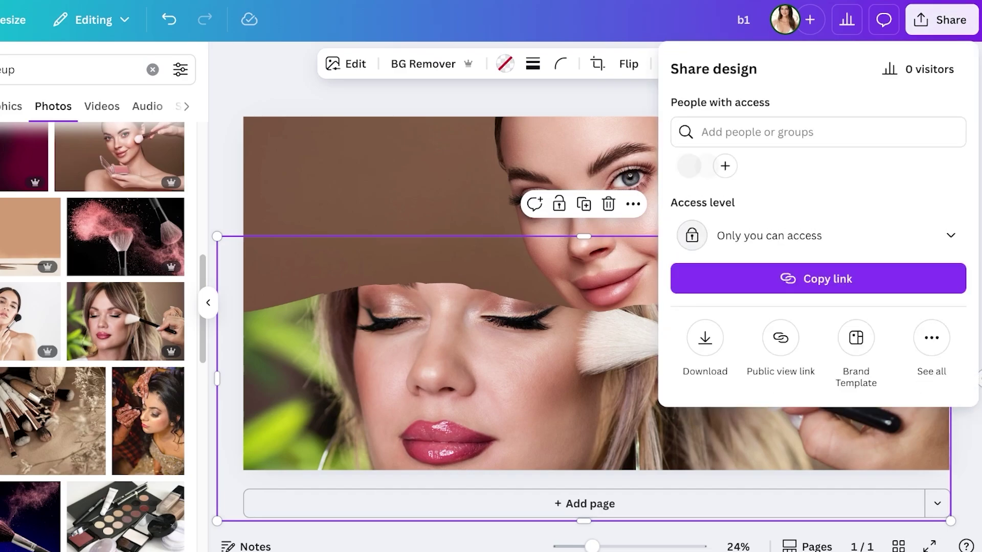
{"action": "left_click", "coordinate": [703, 340]}
{"action": "left_click", "coordinate": [817, 367]}
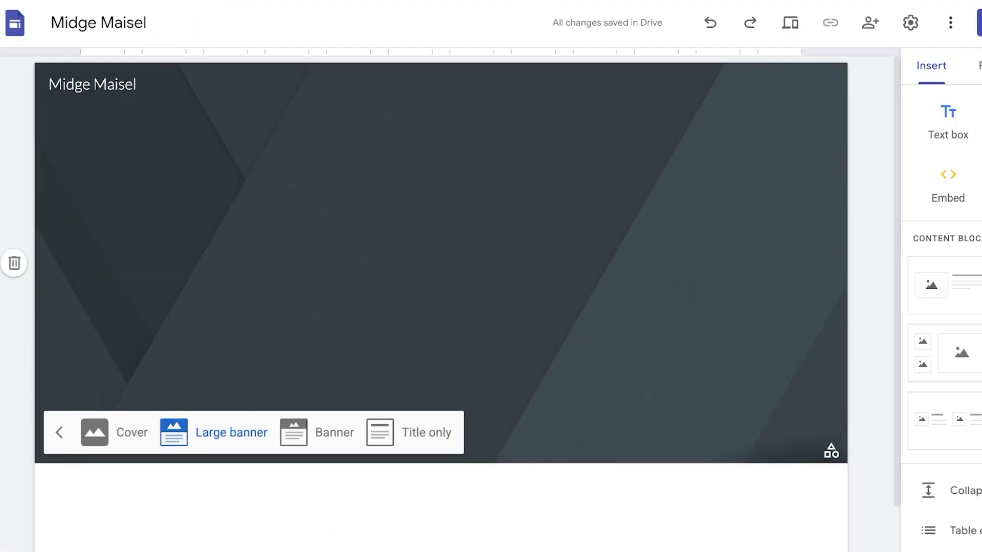
Step: In the Google Sites page, upload the makeup banner as the header image and turn off its readability adjustment
{"action": "key", "text": "Escape"}
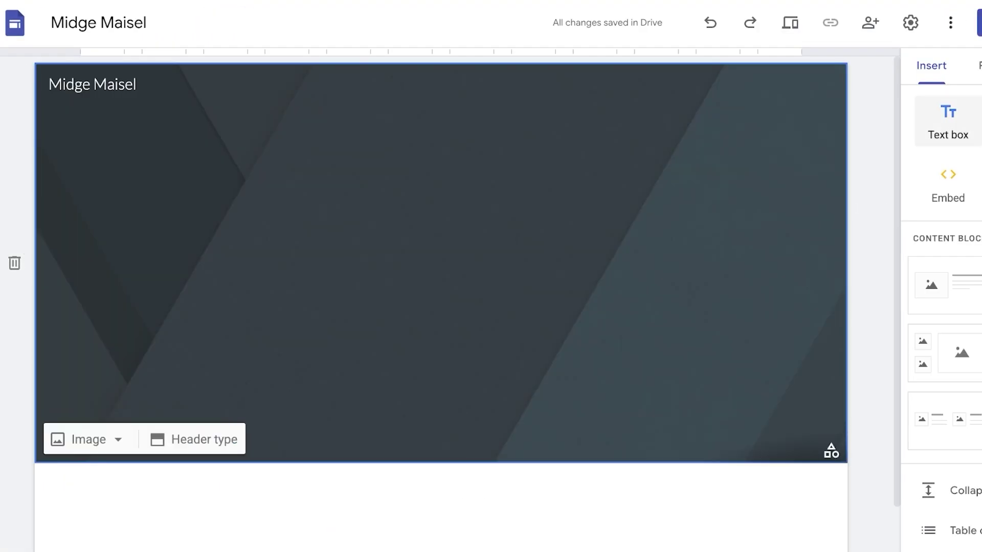
{"action": "left_click", "coordinate": [87, 439]}
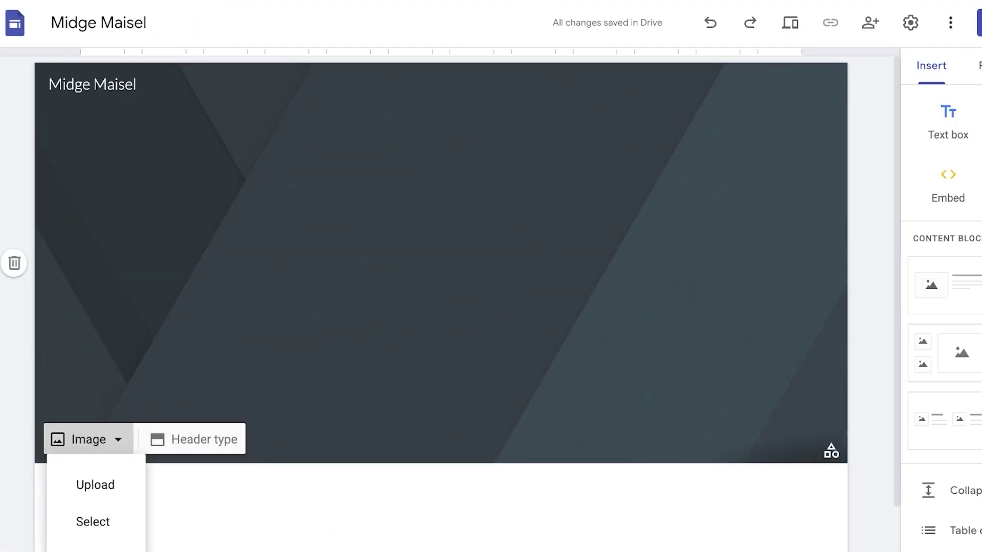
{"action": "left_click", "coordinate": [95, 484]}
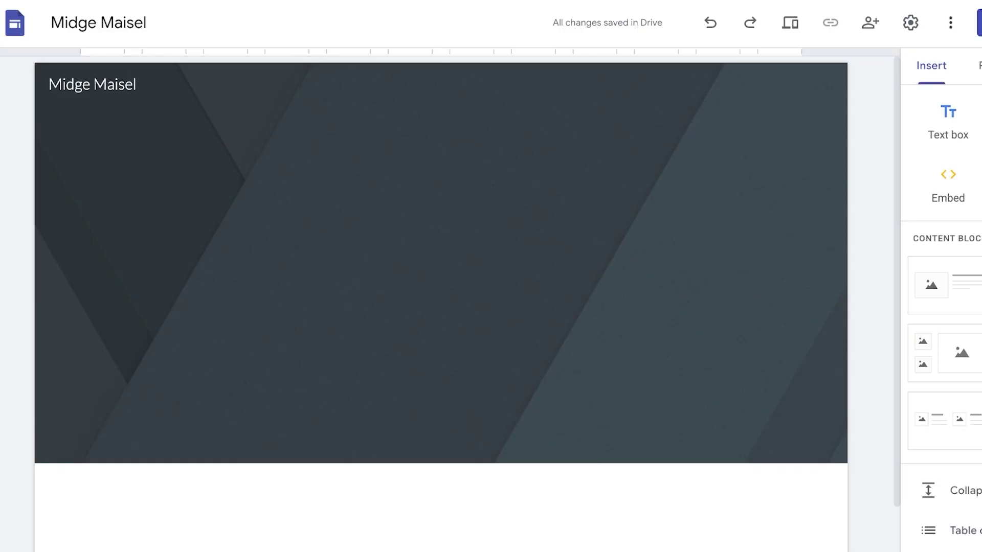
{"action": "left_click_drag", "start_coordinate": [564, 262], "coordinate": [502, 263]}
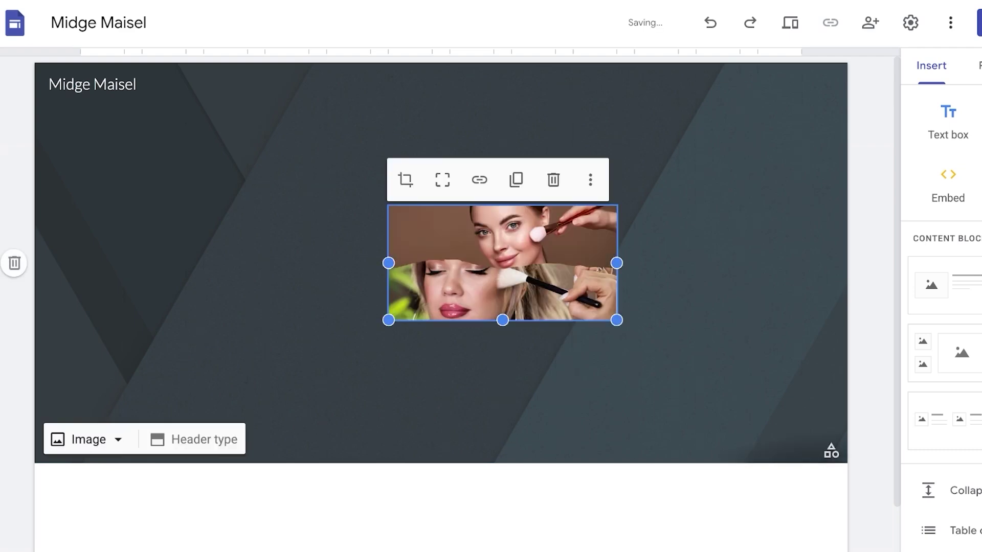
{"action": "left_click", "coordinate": [89, 439]}
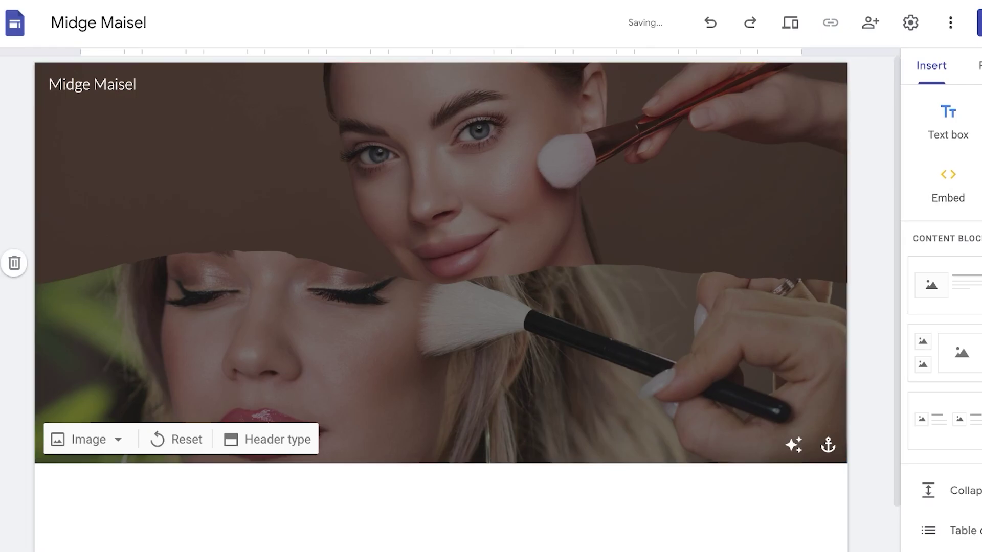
{"action": "left_click", "coordinate": [794, 445]}
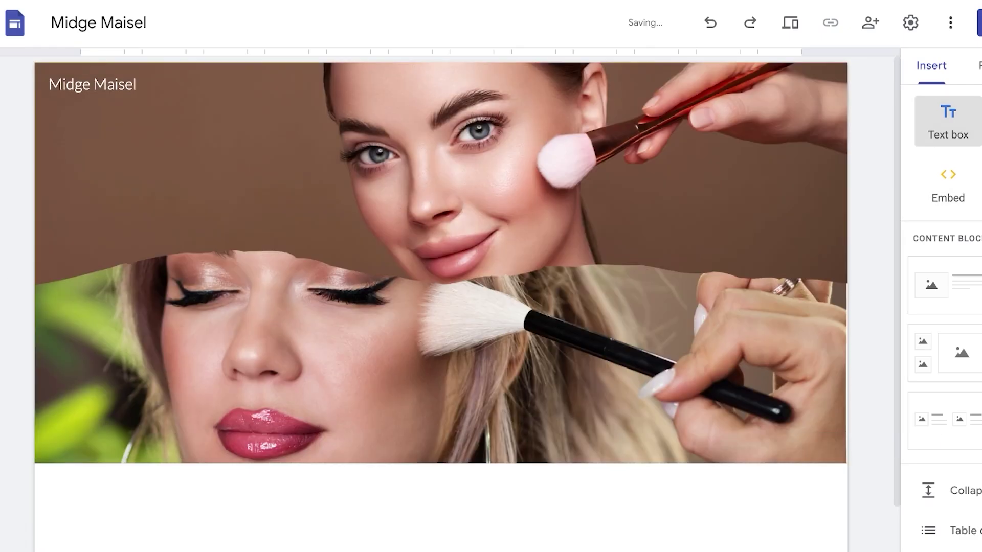
Step: Insert a text box, move it onto the header banner and enter "MAKEUP THAT FEELS LIKE SKIN"
{"action": "left_click", "coordinate": [948, 121]}
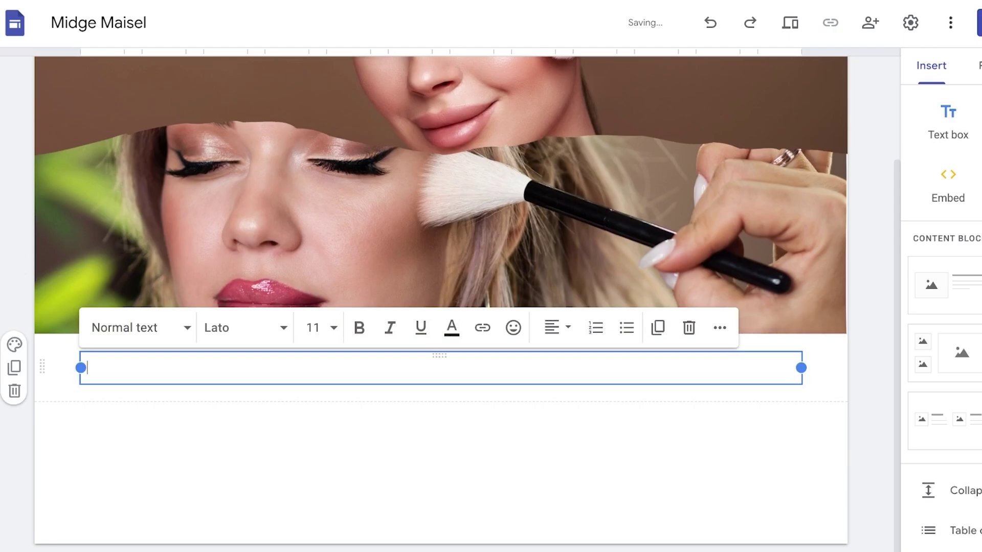
{"action": "left_click_drag", "start_coordinate": [439, 355], "coordinate": [420, 162]}
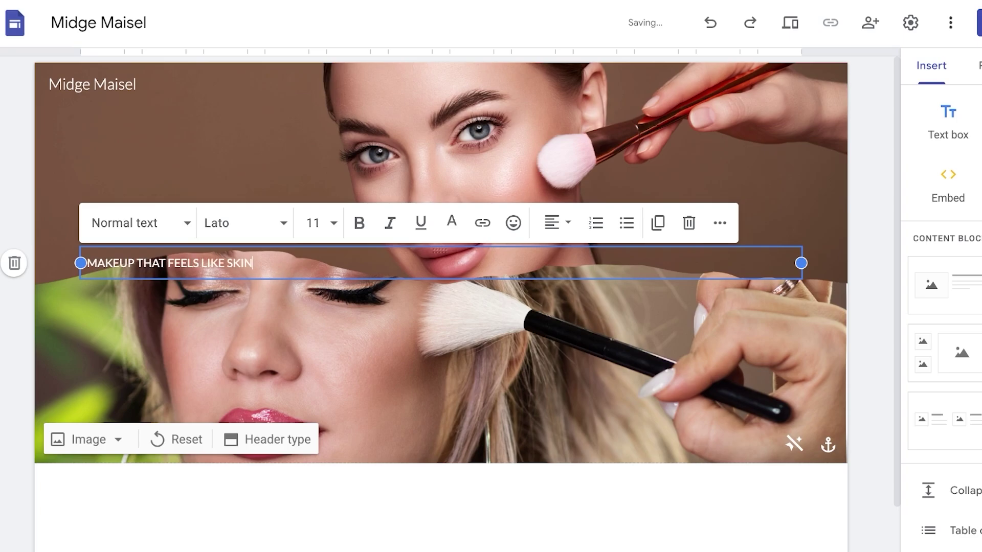
Step: Apply the Title text style to the "MAKEUP THAT FEELS LIKE SKIN" headline on the banner
{"action": "left_click", "coordinate": [137, 223]}
{"action": "left_click", "coordinate": [109, 302]}
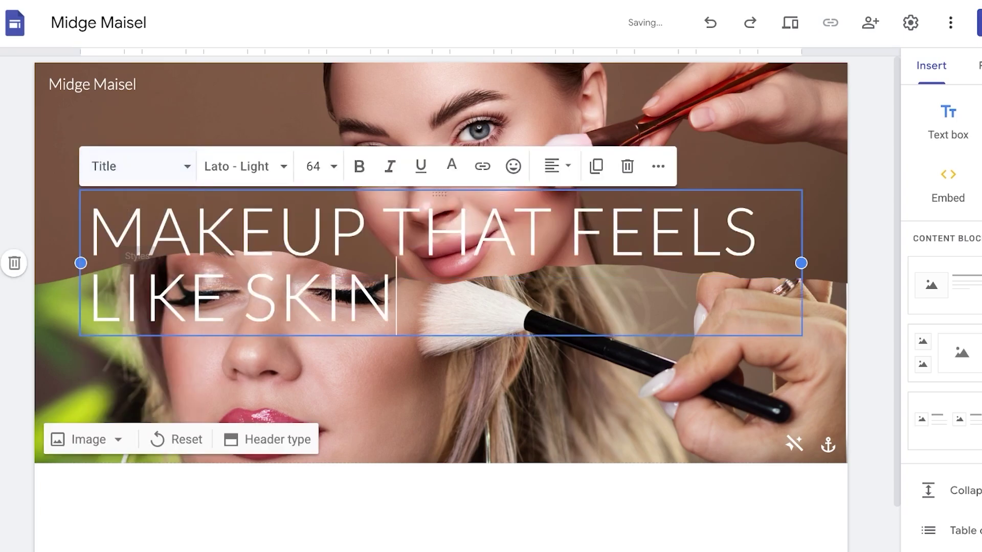
Step: Try the Caveat Semi Bold and Gentium Basic fonts on the headline without selecting its text
{"action": "left_click", "coordinate": [245, 166]}
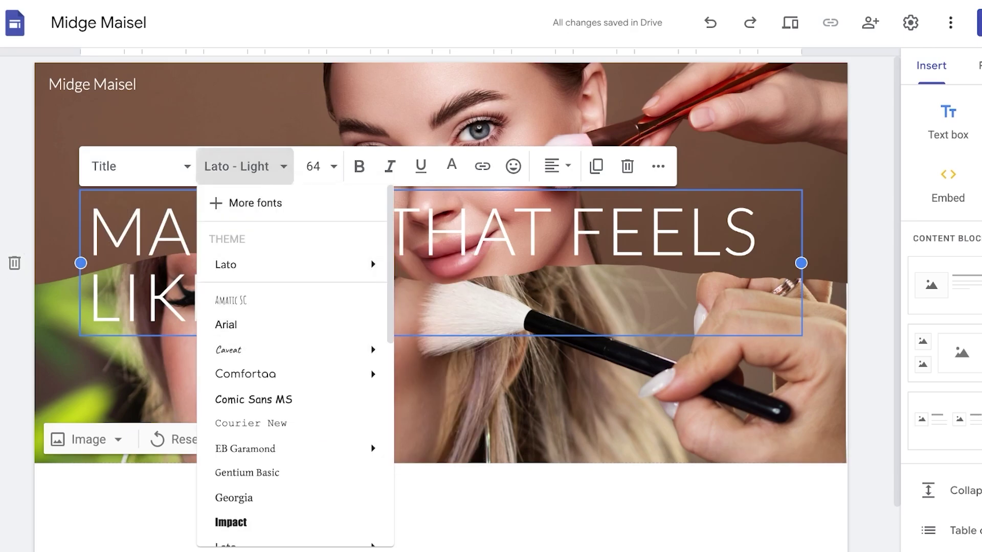
{"action": "mouse_move", "coordinate": [228, 349]}
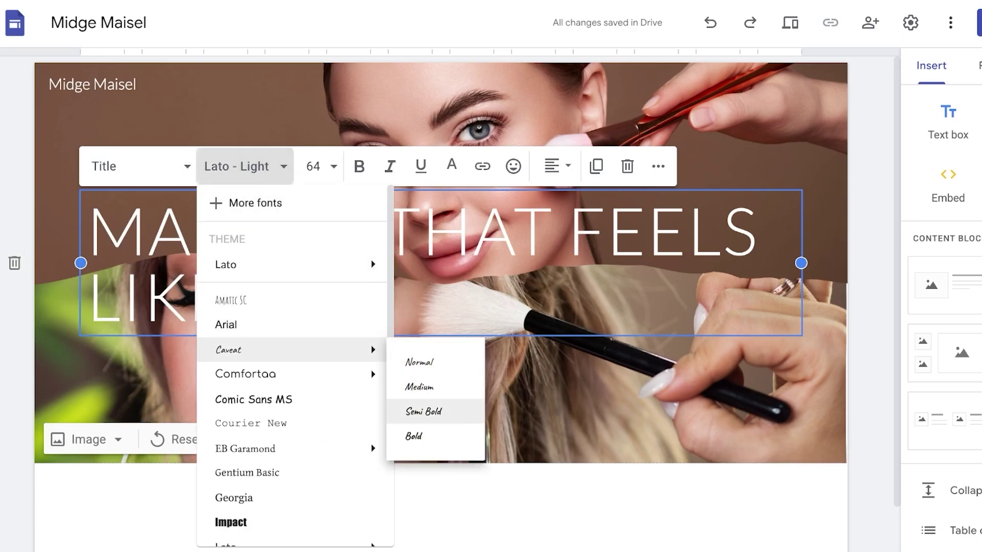
{"action": "left_click", "coordinate": [422, 407]}
{"action": "left_click", "coordinate": [245, 166]}
{"action": "left_click", "coordinate": [247, 473]}
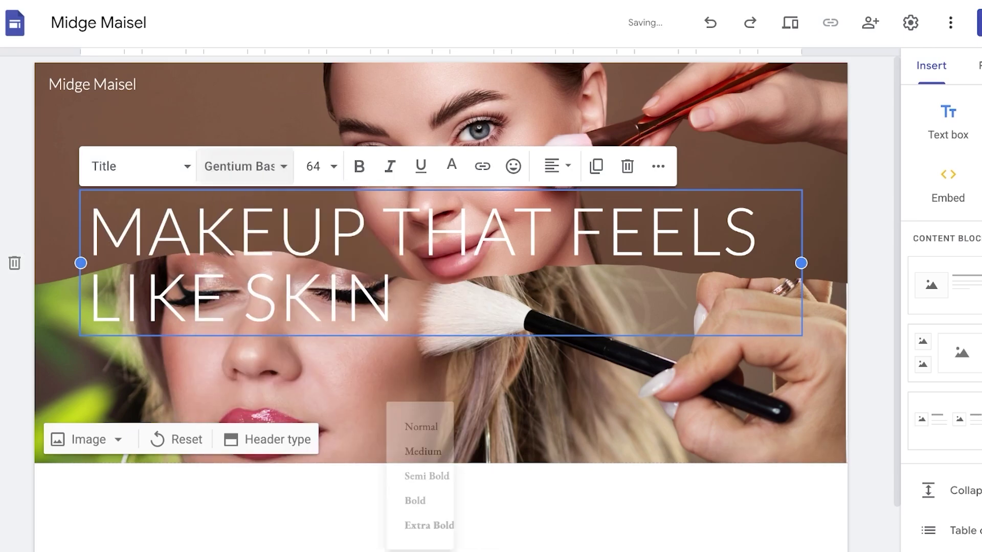
Step: Select the whole headline text and set its font to Caveat Medium
{"action": "triple_click", "coordinate": [324, 296]}
{"action": "left_click", "coordinate": [244, 166]}
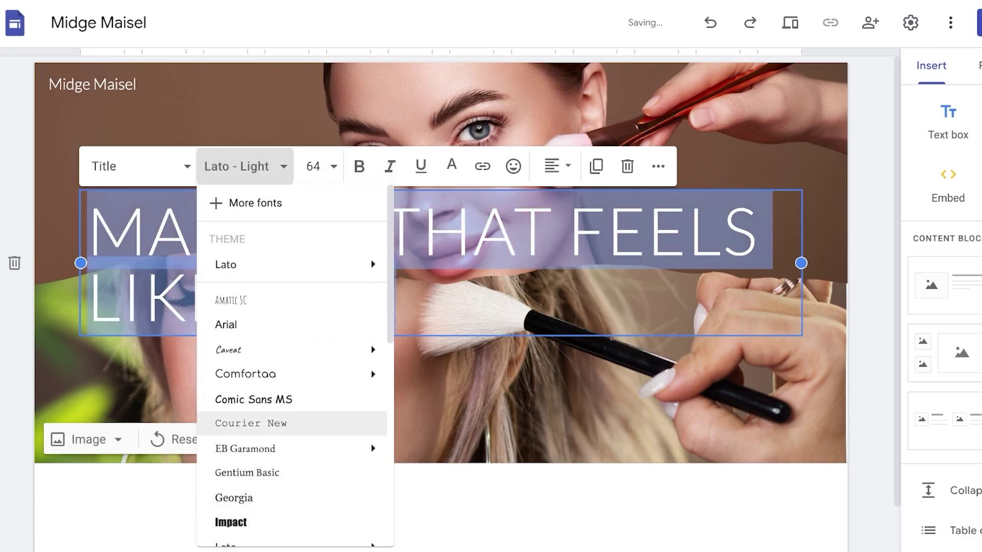
{"action": "left_click", "coordinate": [246, 470]}
{"action": "left_click", "coordinate": [244, 160]}
{"action": "mouse_move", "coordinate": [236, 341]}
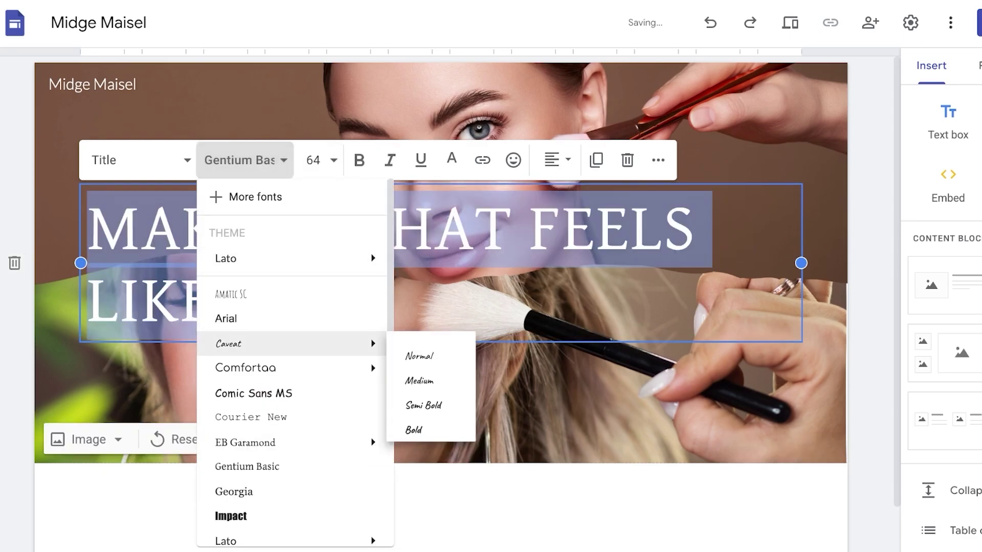
{"action": "left_click", "coordinate": [416, 379]}
Step: Reduce the headline's font size so that it fits on a single line across the banner
{"action": "left_click", "coordinate": [313, 163]}
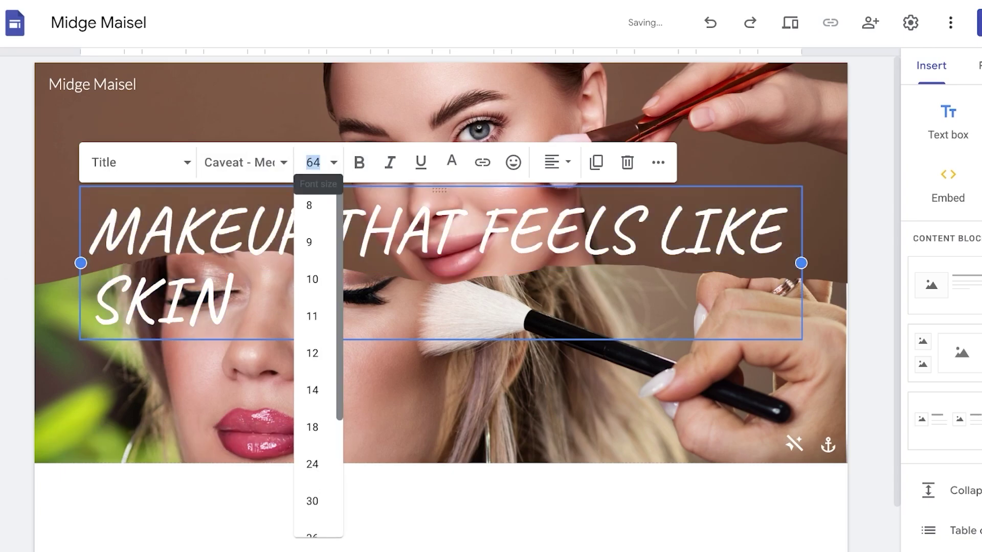
{"action": "scroll", "coordinate": [314, 357], "scroll_direction": "down", "scroll_amount": 4}
{"action": "left_click", "coordinate": [312, 290]}
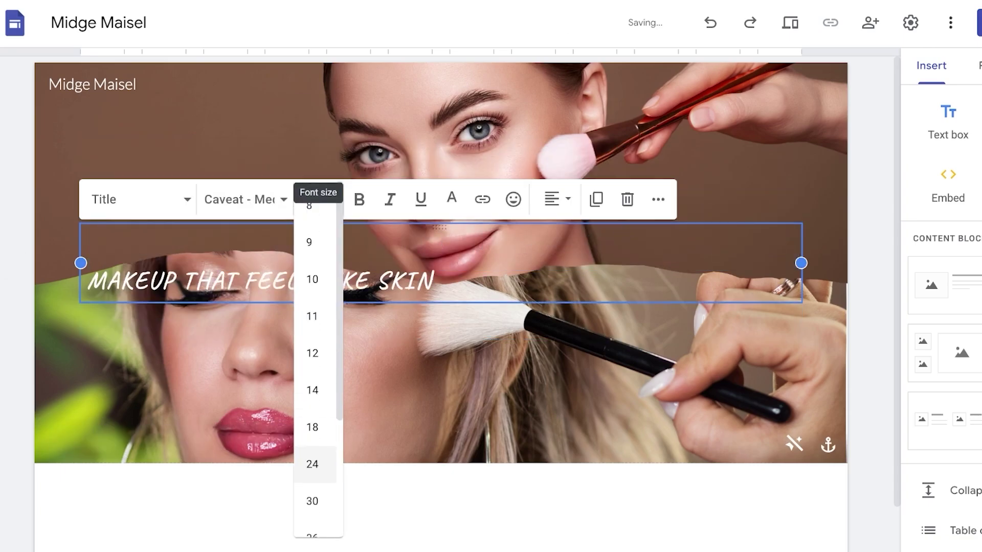
{"action": "key", "text": "Escape"}
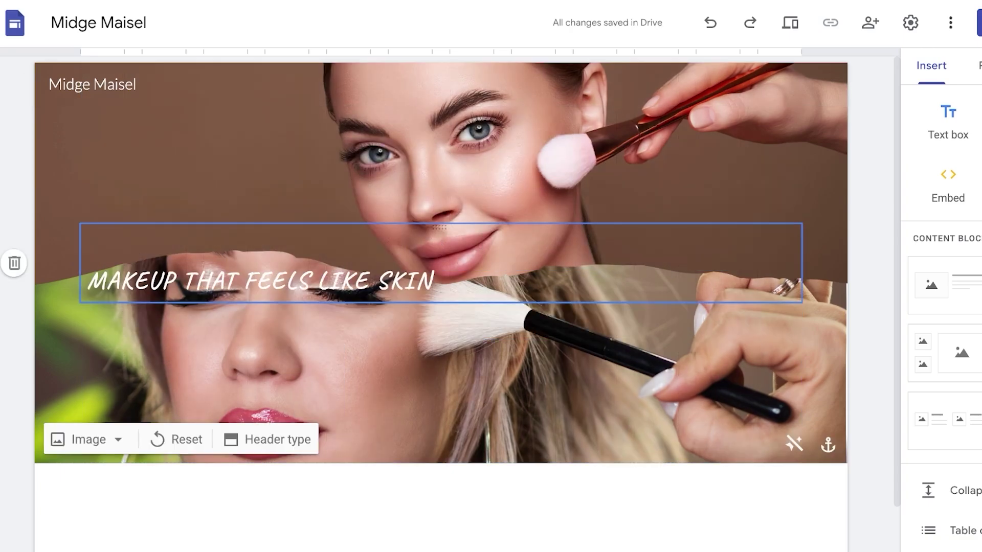
Step: Add the content block with one image beside a title and text below the home page header
{"action": "scroll", "coordinate": [439, 256], "scroll_direction": "down", "scroll_amount": 1}
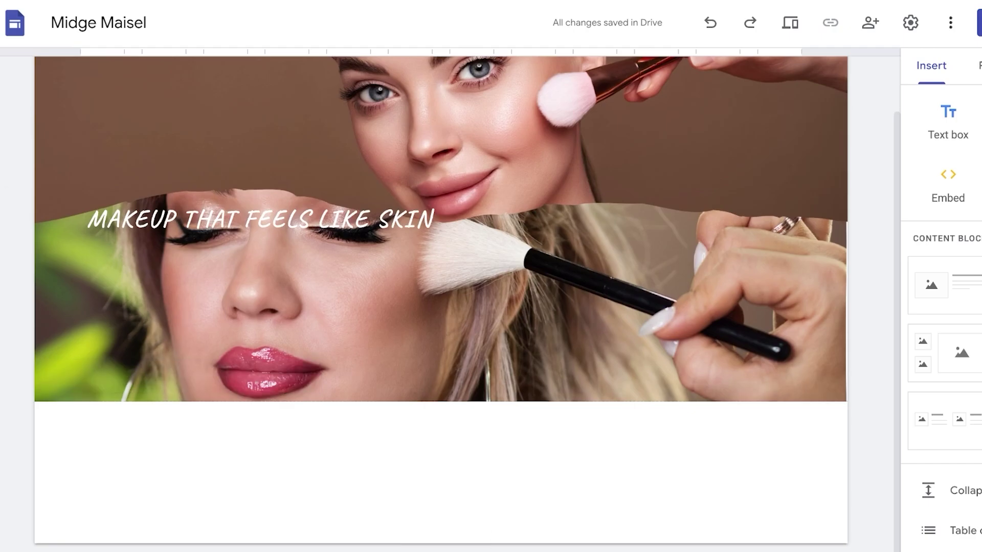
{"action": "left_click_drag", "start_coordinate": [943, 285], "coordinate": [552, 460]}
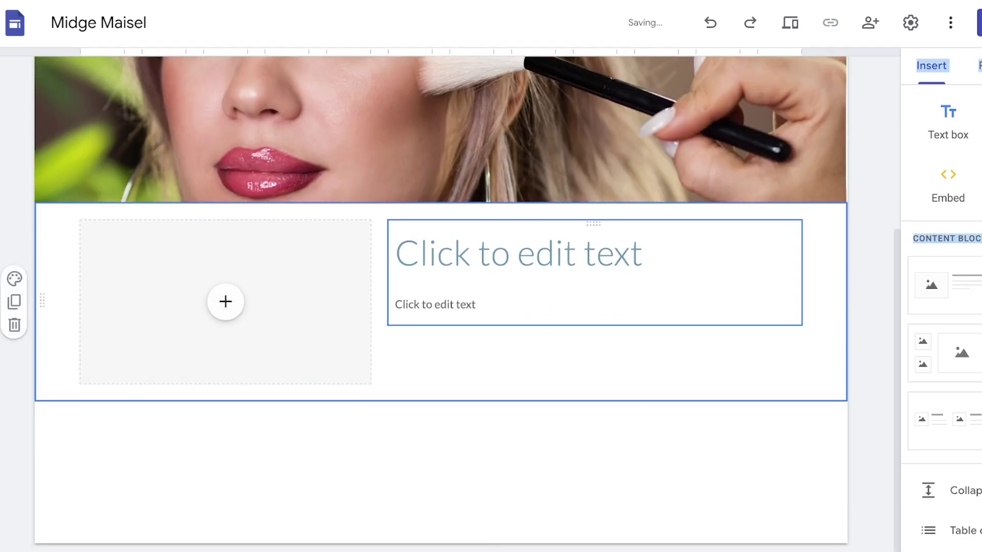
{"action": "scroll", "coordinate": [441, 302], "scroll_direction": "up", "scroll_amount": 4}
{"action": "scroll", "coordinate": [441, 301], "scroll_direction": "up", "scroll_amount": 1}
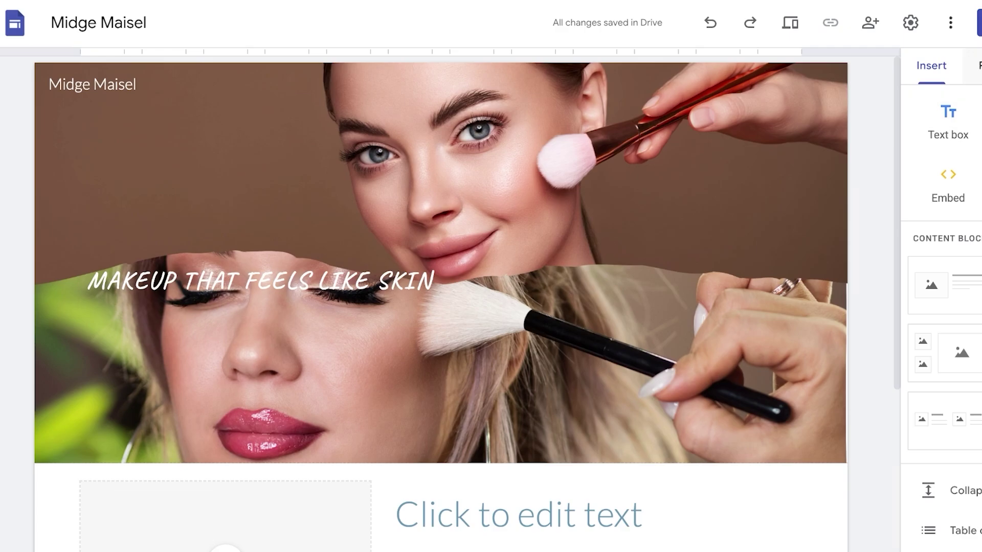
Step: Add a new page named "My Work" and change its header type to Title only
{"action": "left_click", "coordinate": [976, 65]}
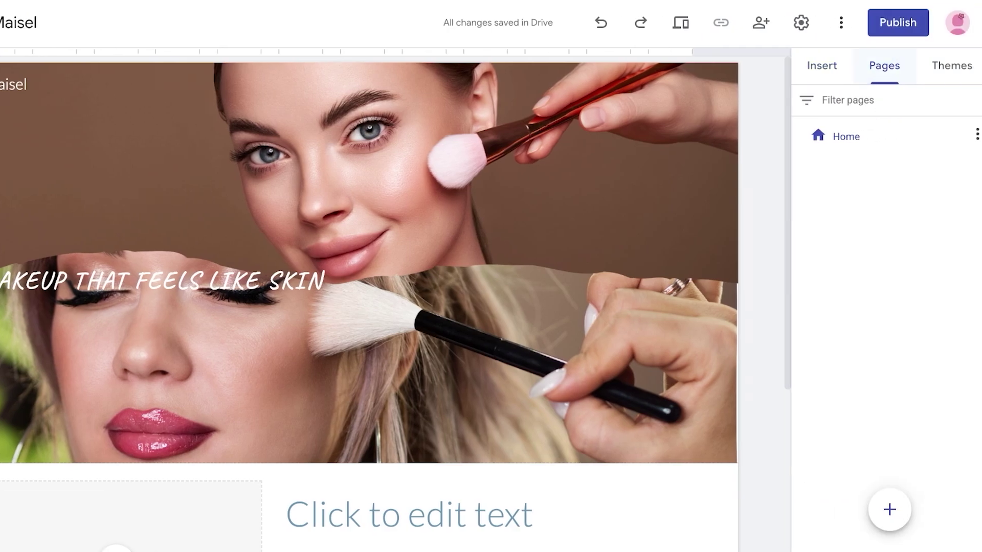
{"action": "left_click", "coordinate": [889, 509]}
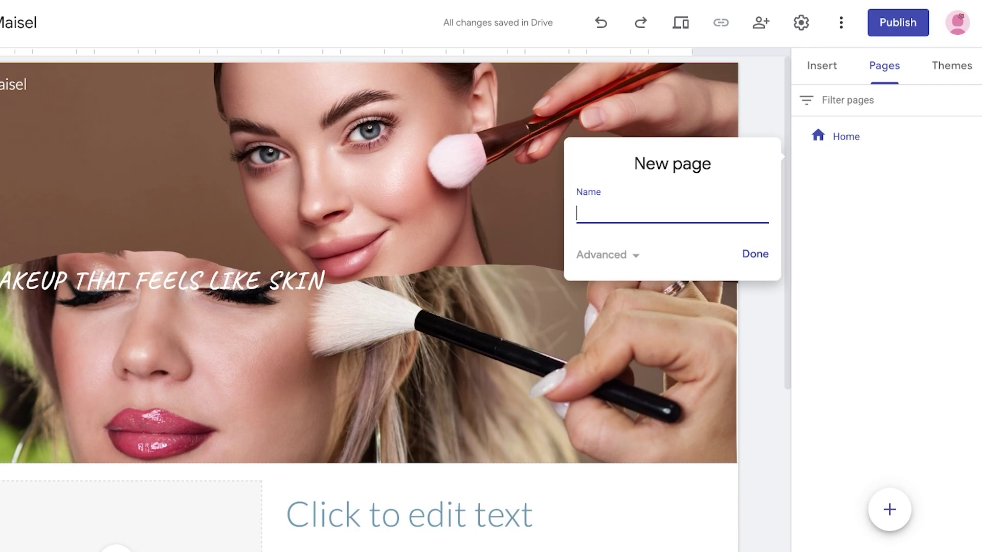
{"action": "type", "text": "P"}
{"action": "key", "text": "BackSpace"}
{"action": "type", "text": "Ski"}
{"action": "key", "text": "BackSpace"}
{"action": "key", "text": "BackSpace"}
{"action": "key", "text": "BackSpace"}
{"action": "type", "text": "MY"}
{"action": "key", "text": "BackSpace"}
{"action": "type", "text": "y Work"}
{"action": "key", "text": "Return"}
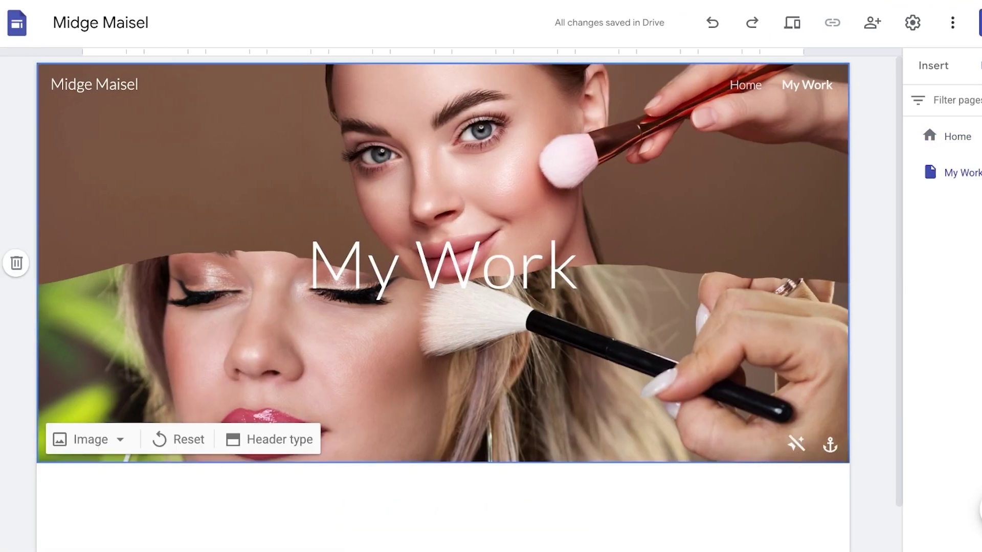
{"action": "left_click", "coordinate": [279, 439]}
{"action": "left_click", "coordinate": [423, 439]}
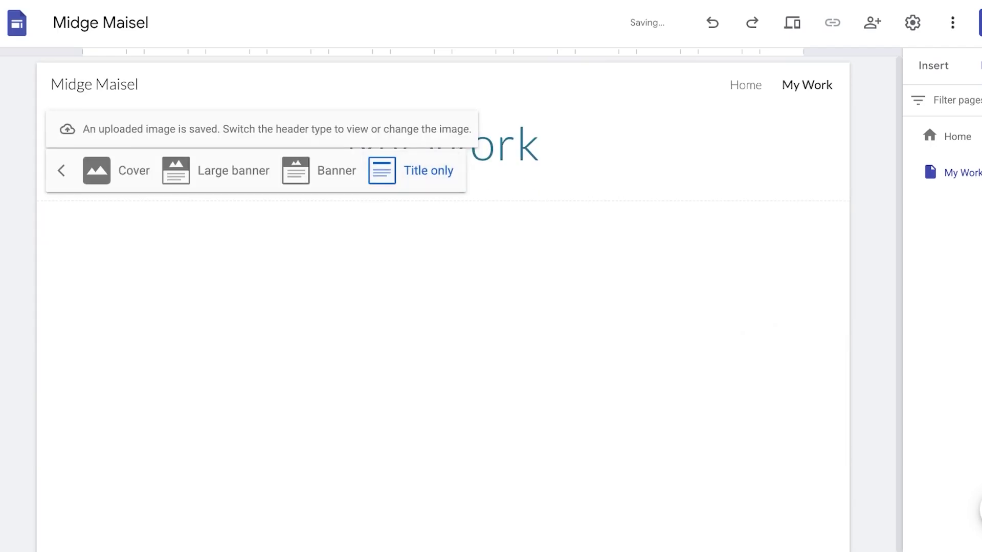
Step: Try to add images for an image carousel on the My Work page
{"action": "left_click", "coordinate": [933, 66]}
{"action": "scroll", "coordinate": [950, 243], "scroll_direction": "down", "scroll_amount": 10}
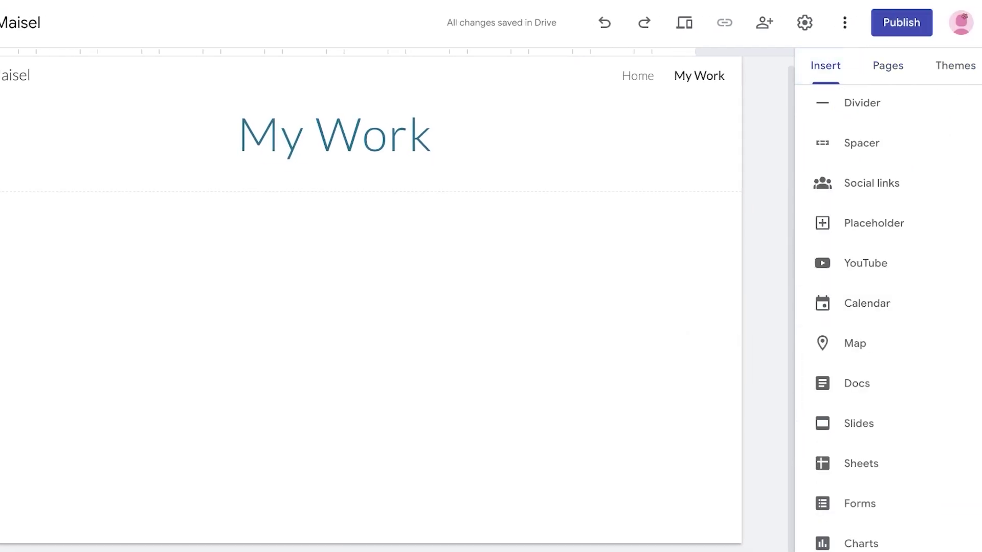
{"action": "scroll", "coordinate": [843, 353], "scroll_direction": "up", "scroll_amount": 10}
{"action": "scroll", "coordinate": [844, 353], "scroll_direction": "down", "scroll_amount": 3}
{"action": "scroll", "coordinate": [869, 375], "scroll_direction": "down", "scroll_amount": 1}
{"action": "left_click", "coordinate": [869, 375]}
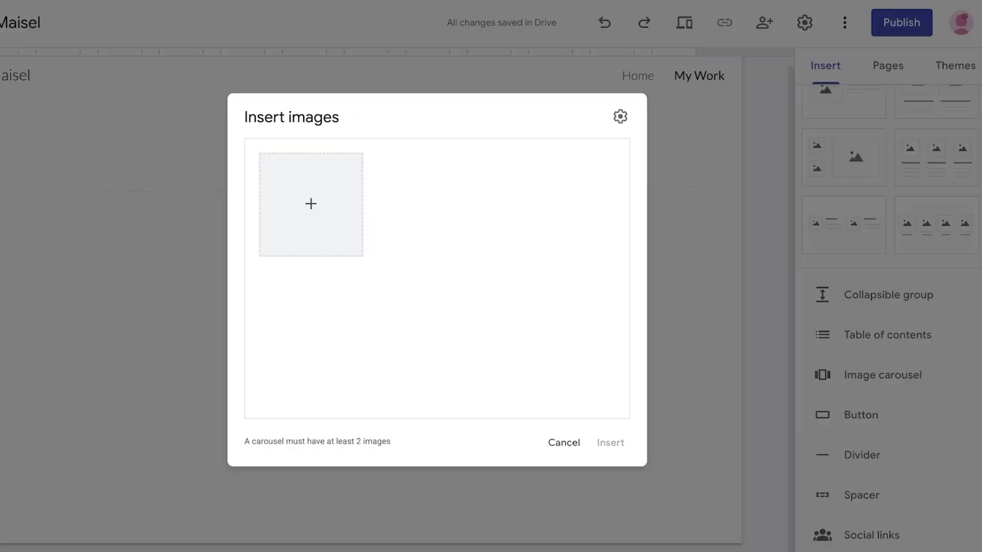
{"action": "left_click", "coordinate": [348, 197]}
{"action": "left_click", "coordinate": [381, 242]}
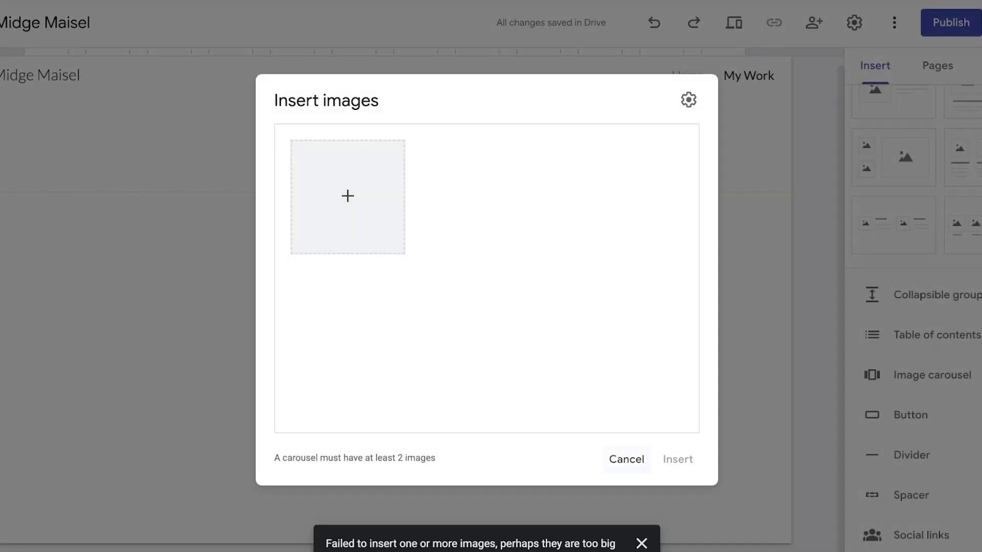
{"action": "left_click", "coordinate": [625, 458]}
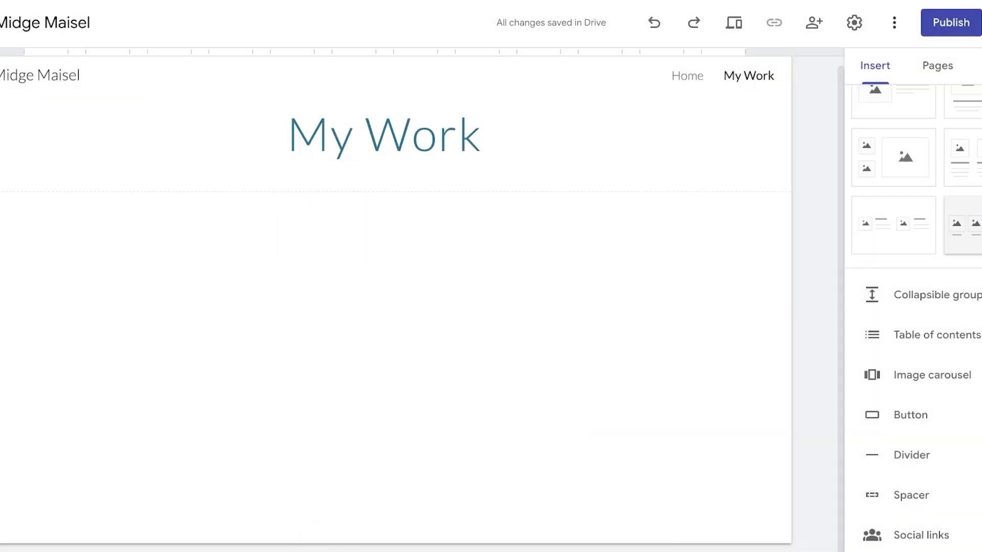
Step: In the site settings, try the Side navigation mode and switch it back to Top
{"action": "scroll", "coordinate": [913, 307], "scroll_direction": "up", "scroll_amount": 4}
{"action": "left_click", "coordinate": [853, 23]}
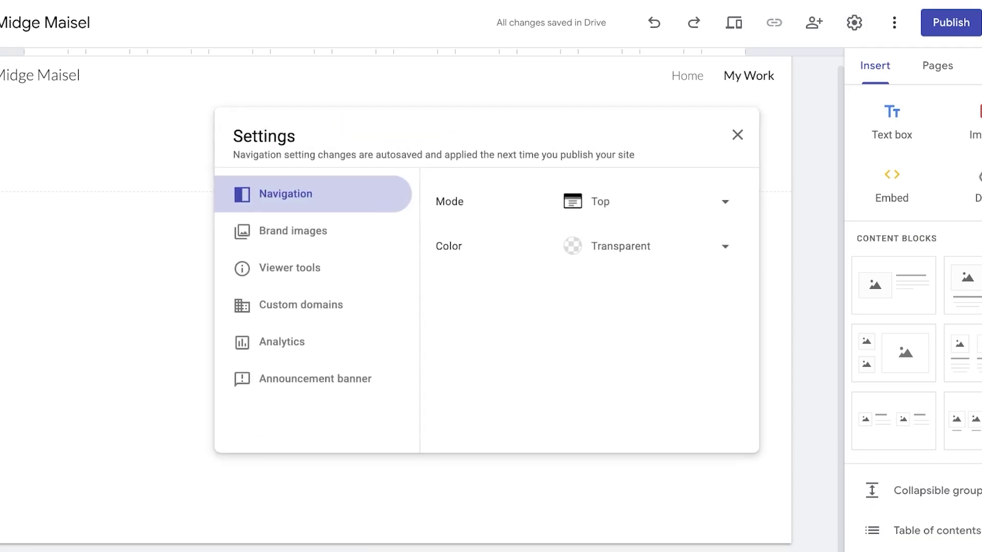
{"action": "left_click", "coordinate": [662, 201]}
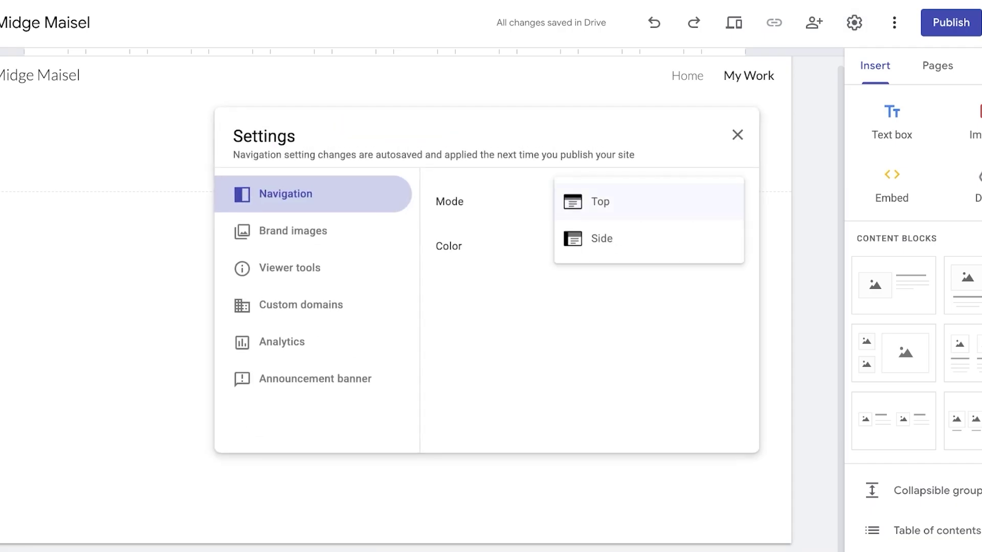
{"action": "left_click", "coordinate": [649, 237]}
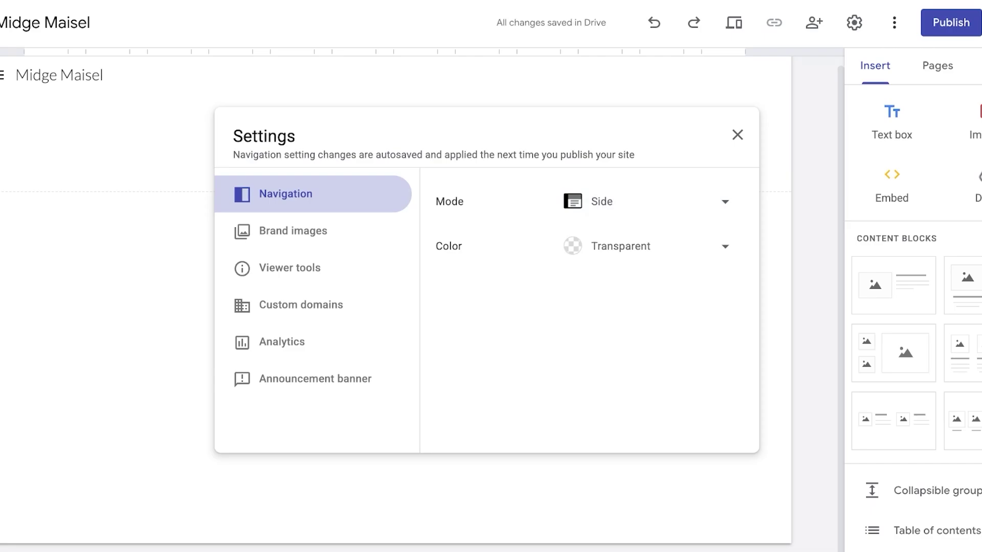
{"action": "left_click", "coordinate": [661, 201]}
{"action": "left_click", "coordinate": [650, 164]}
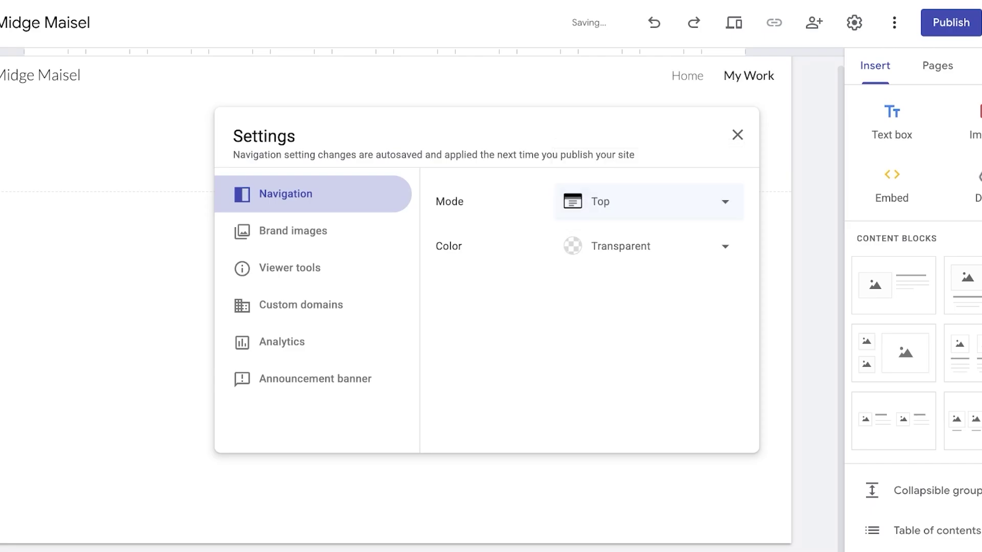
Step: Review the brand images, viewer tools and custom domain options in the site settings and close them
{"action": "left_click", "coordinate": [290, 267]}
{"action": "left_click", "coordinate": [280, 231]}
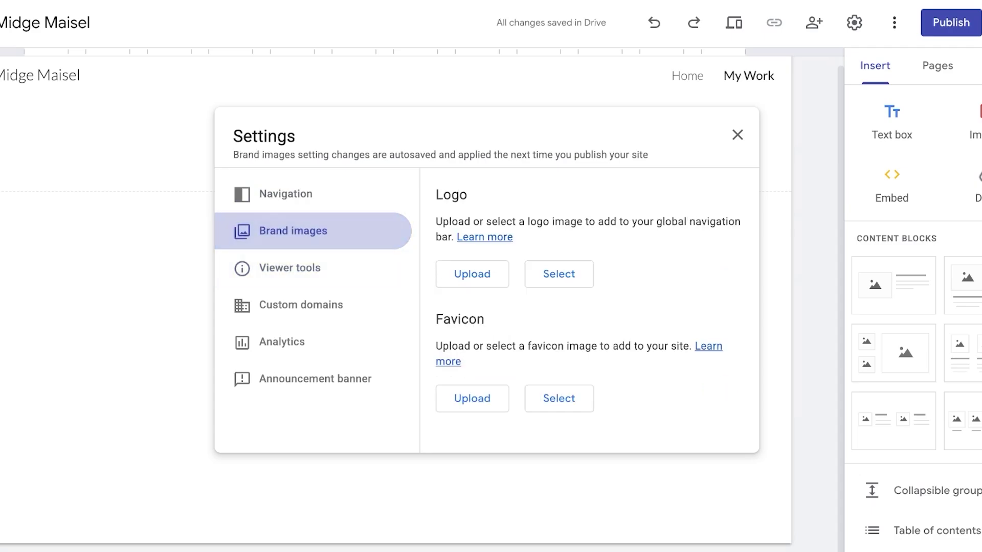
{"action": "left_click", "coordinate": [290, 268]}
{"action": "left_click", "coordinate": [300, 305]}
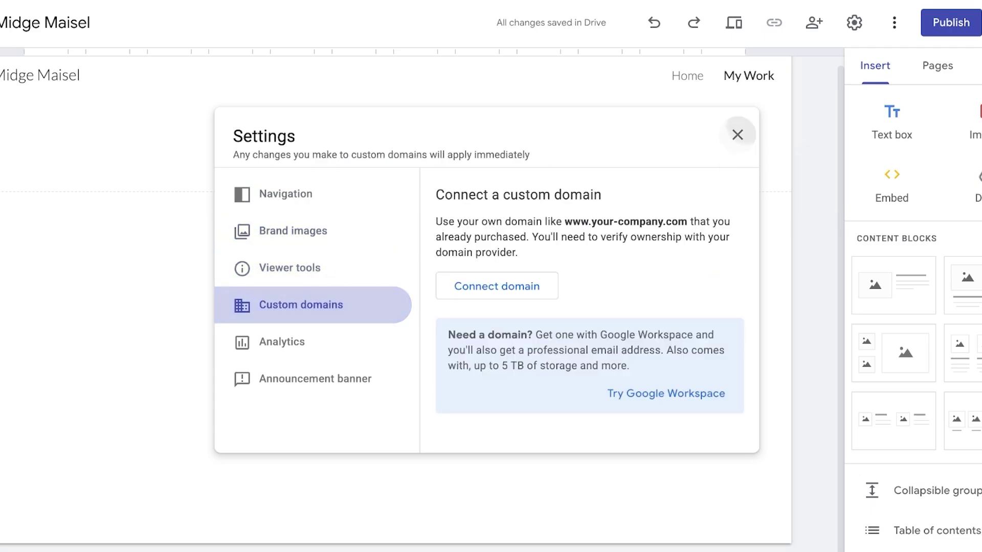
{"action": "left_click", "coordinate": [737, 135]}
Step: Start publishing the site
{"action": "left_click", "coordinate": [950, 23]}
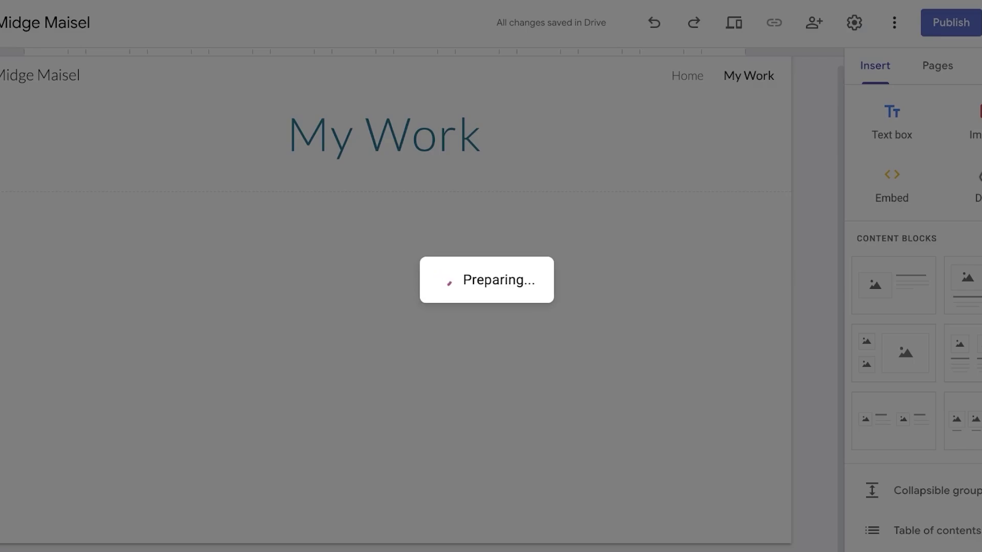